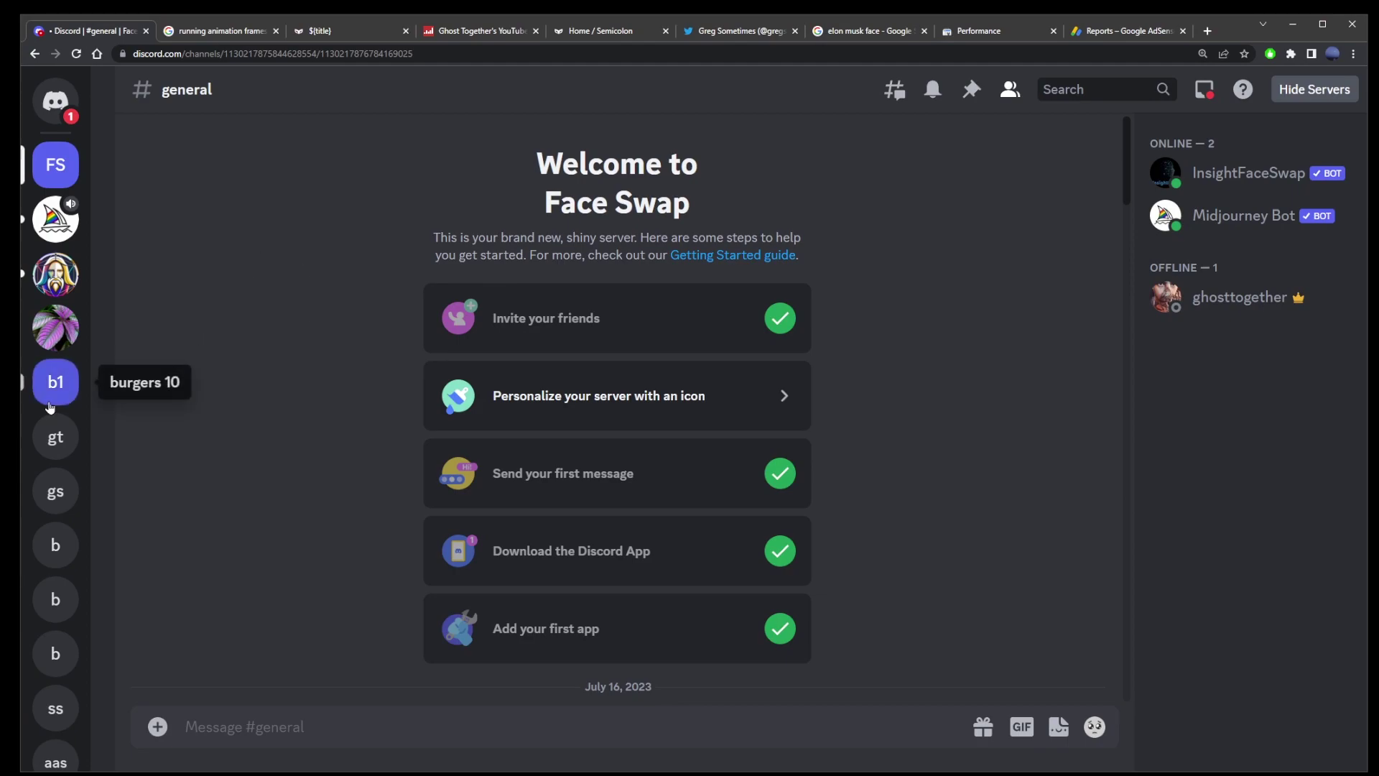
# Create a new server from scratch, for me and my friends, named 'How to face swap for free'.
pyautogui.scroll(-3, 55, 381)
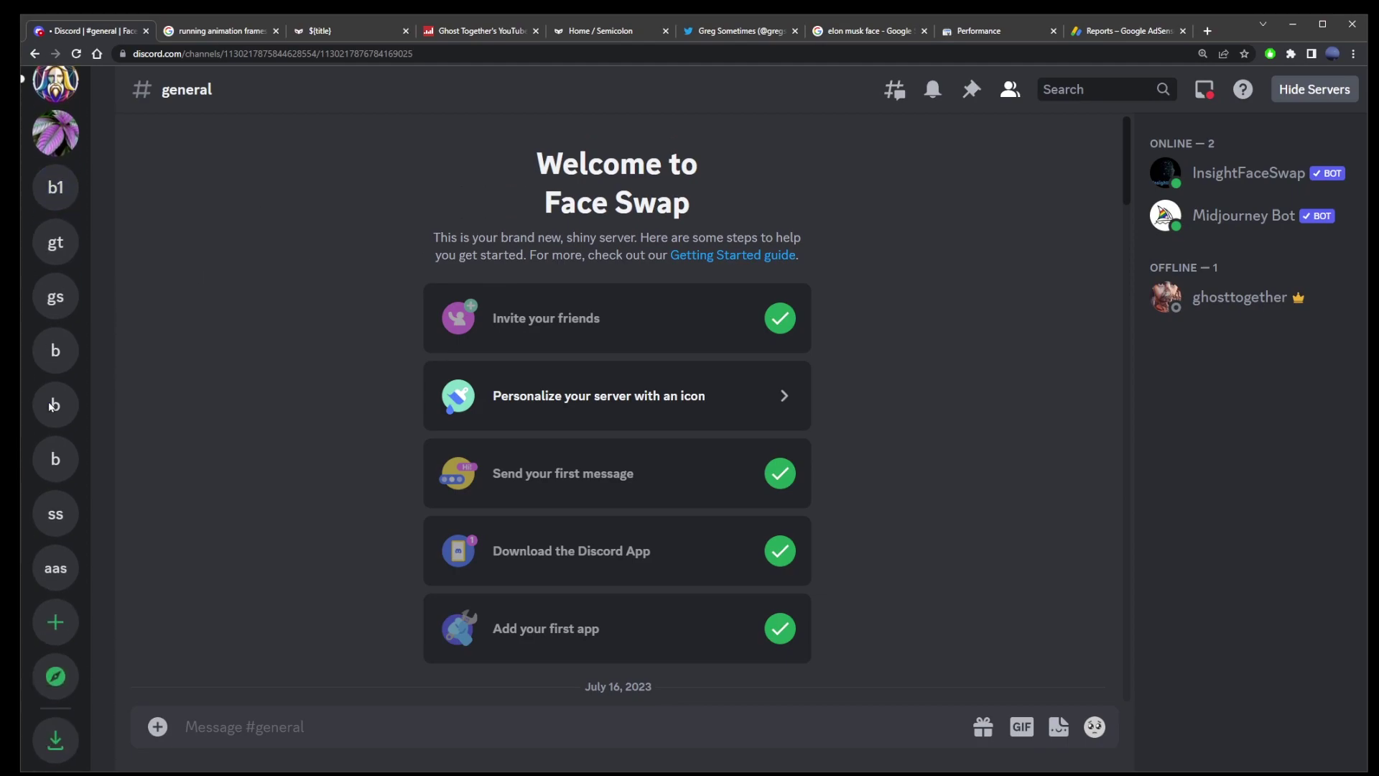
pyautogui.click(62, 639)
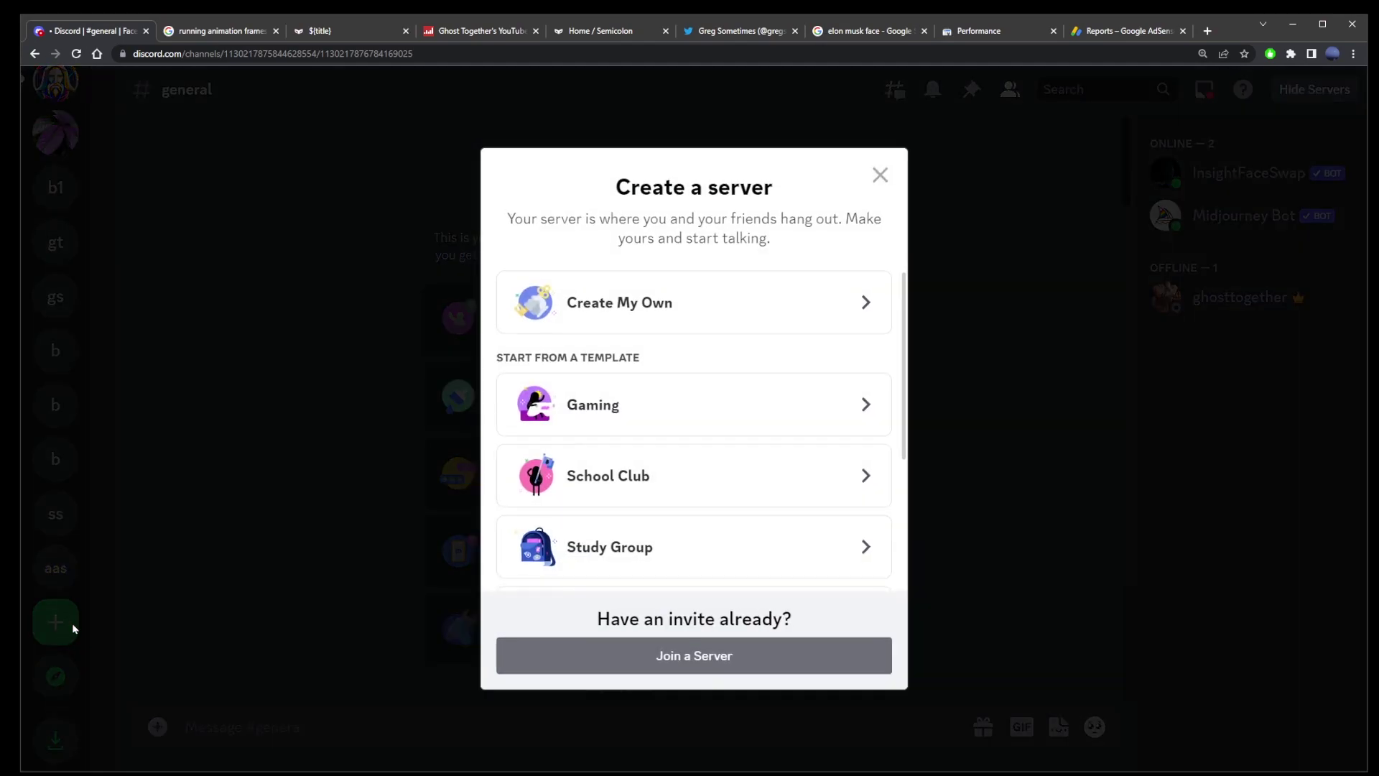
pyautogui.click(735, 309)
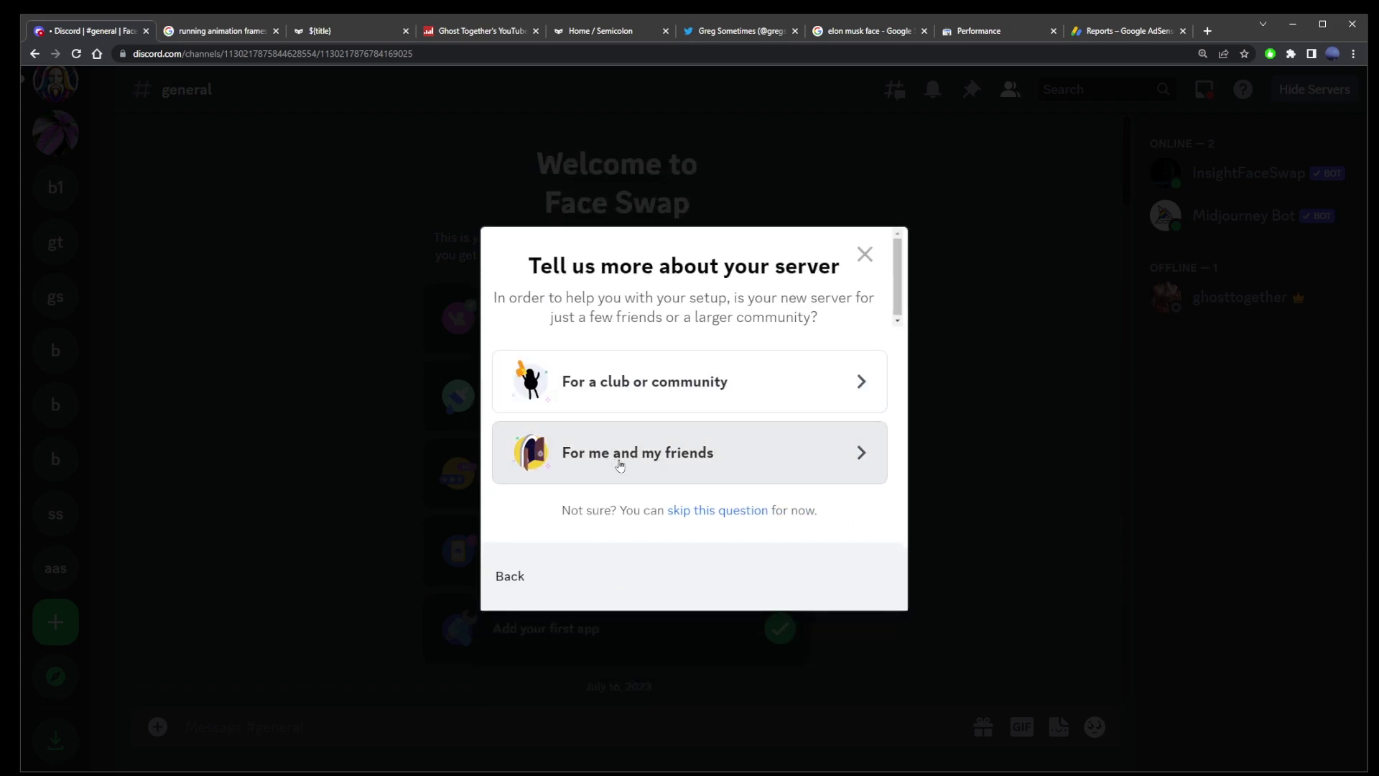
pyautogui.click(620, 463)
pyautogui.tripleClick(606, 487)
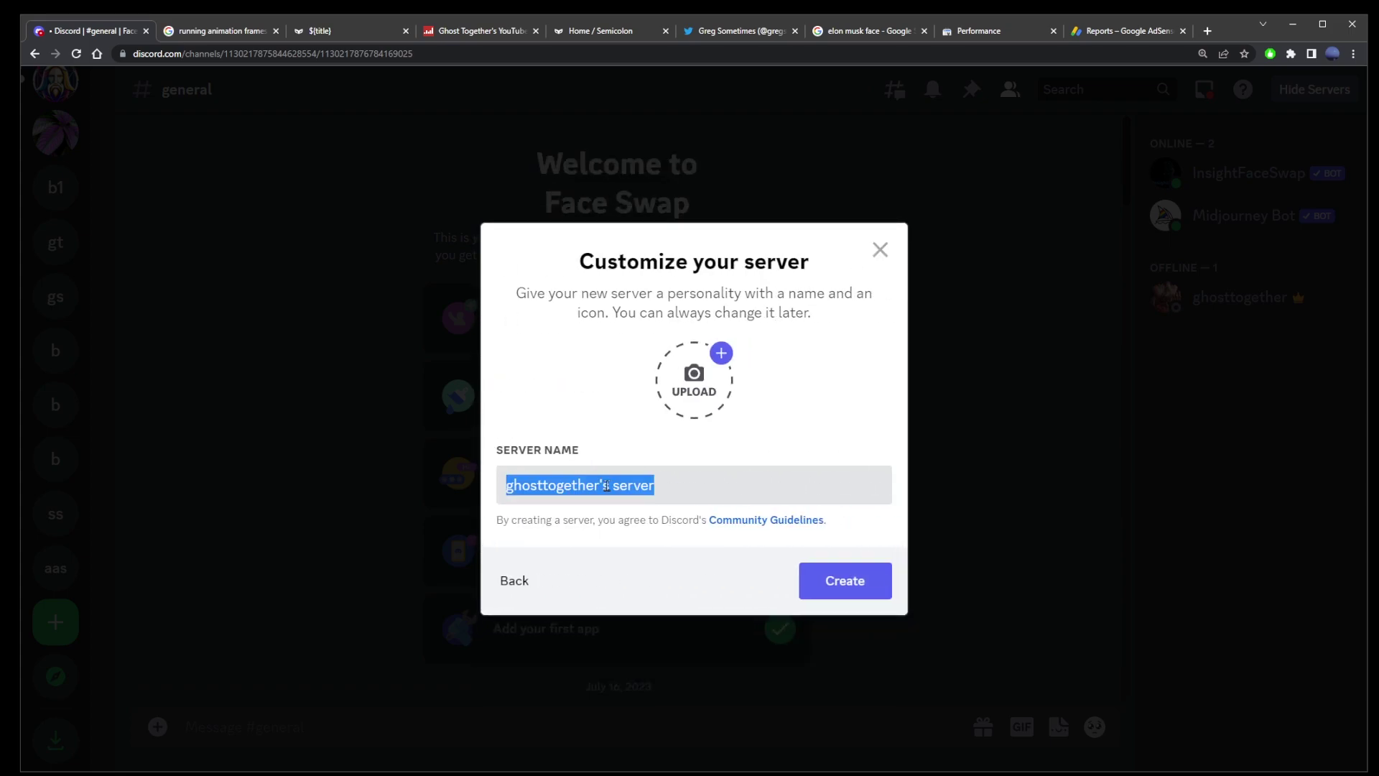
pyautogui.write('How to ')
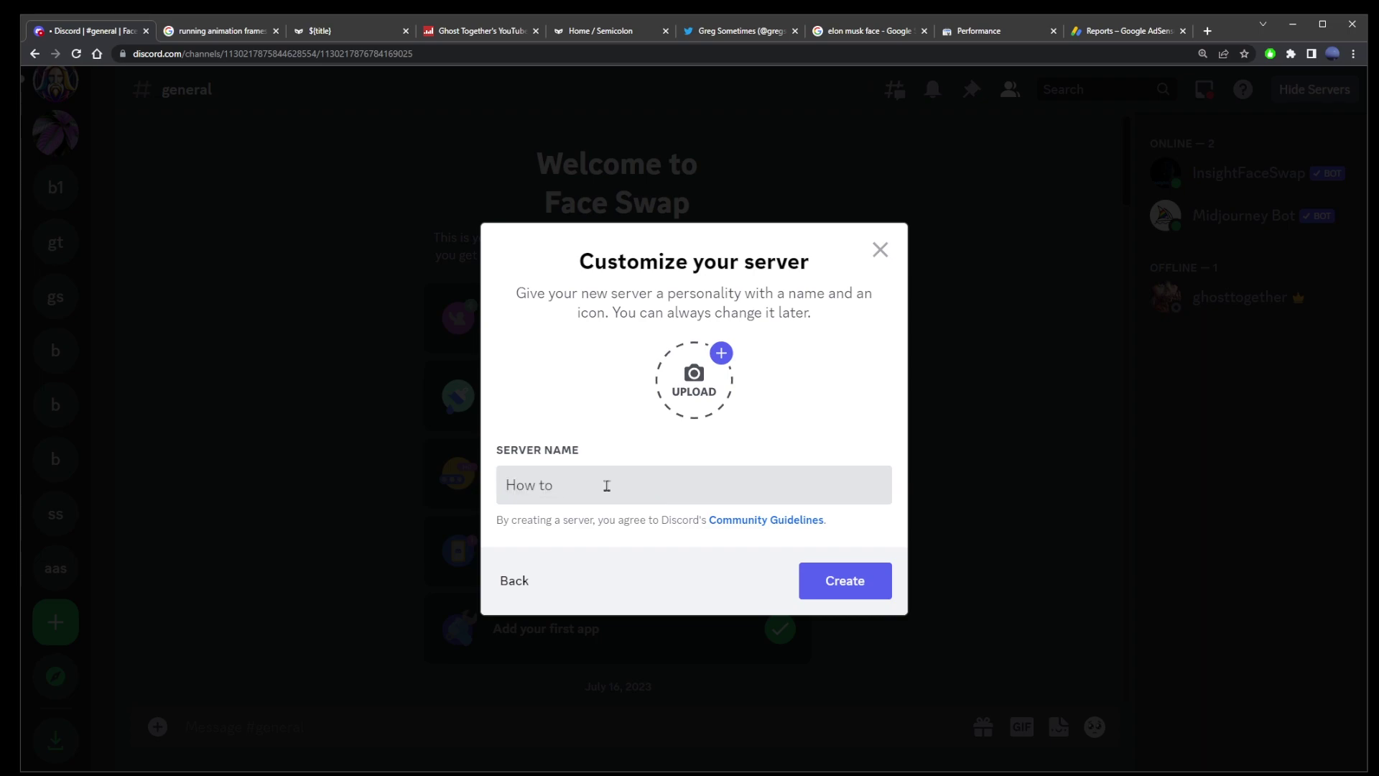
pyautogui.write('face swap for ')
pyautogui.write('free')
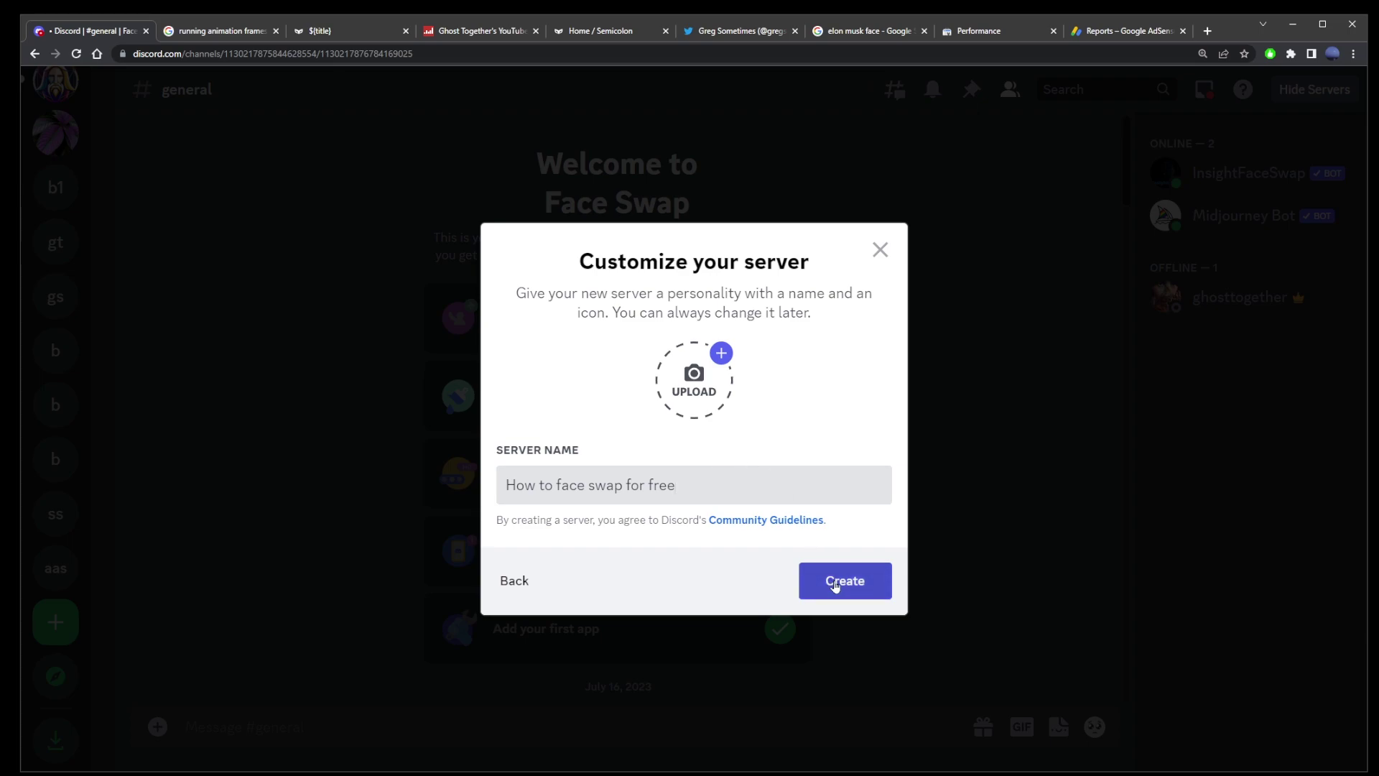
pyautogui.click(843, 584)
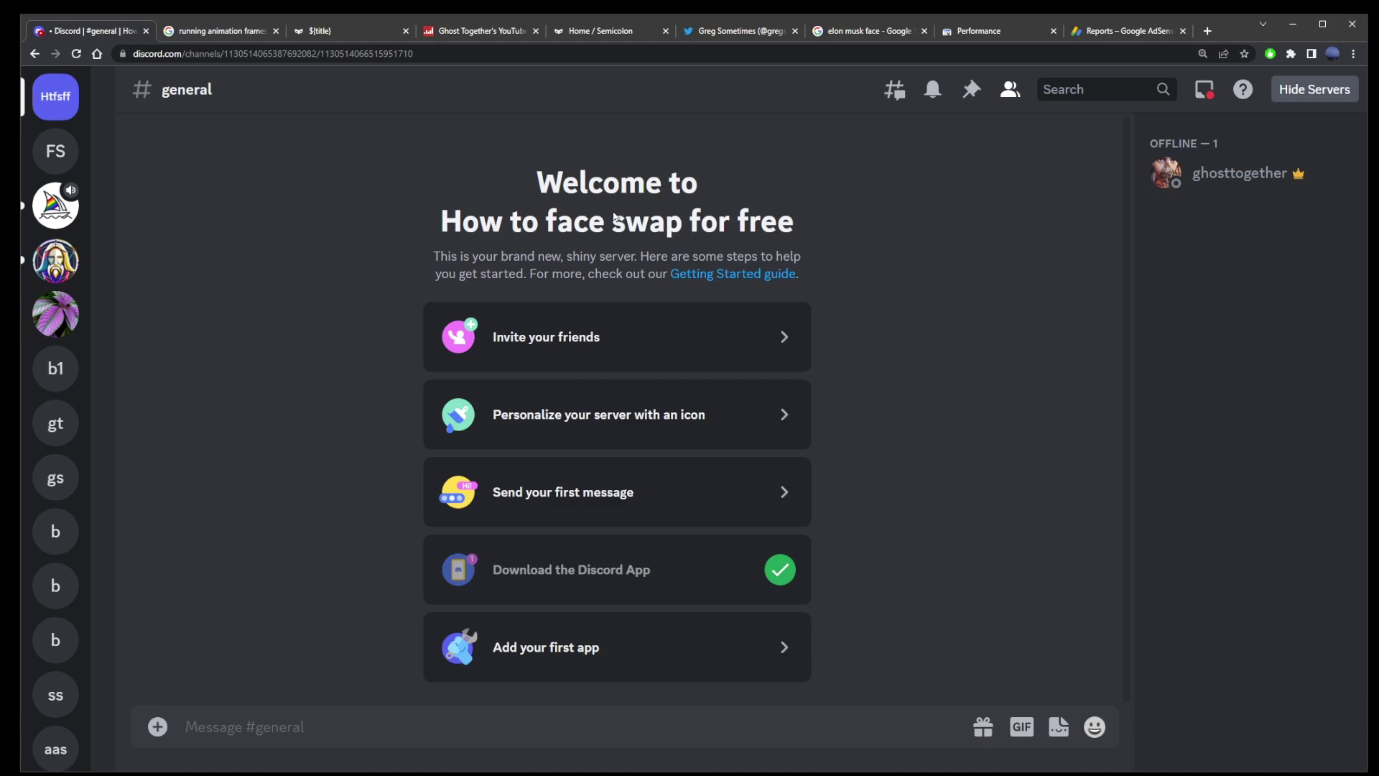
pyautogui.click(57, 207)
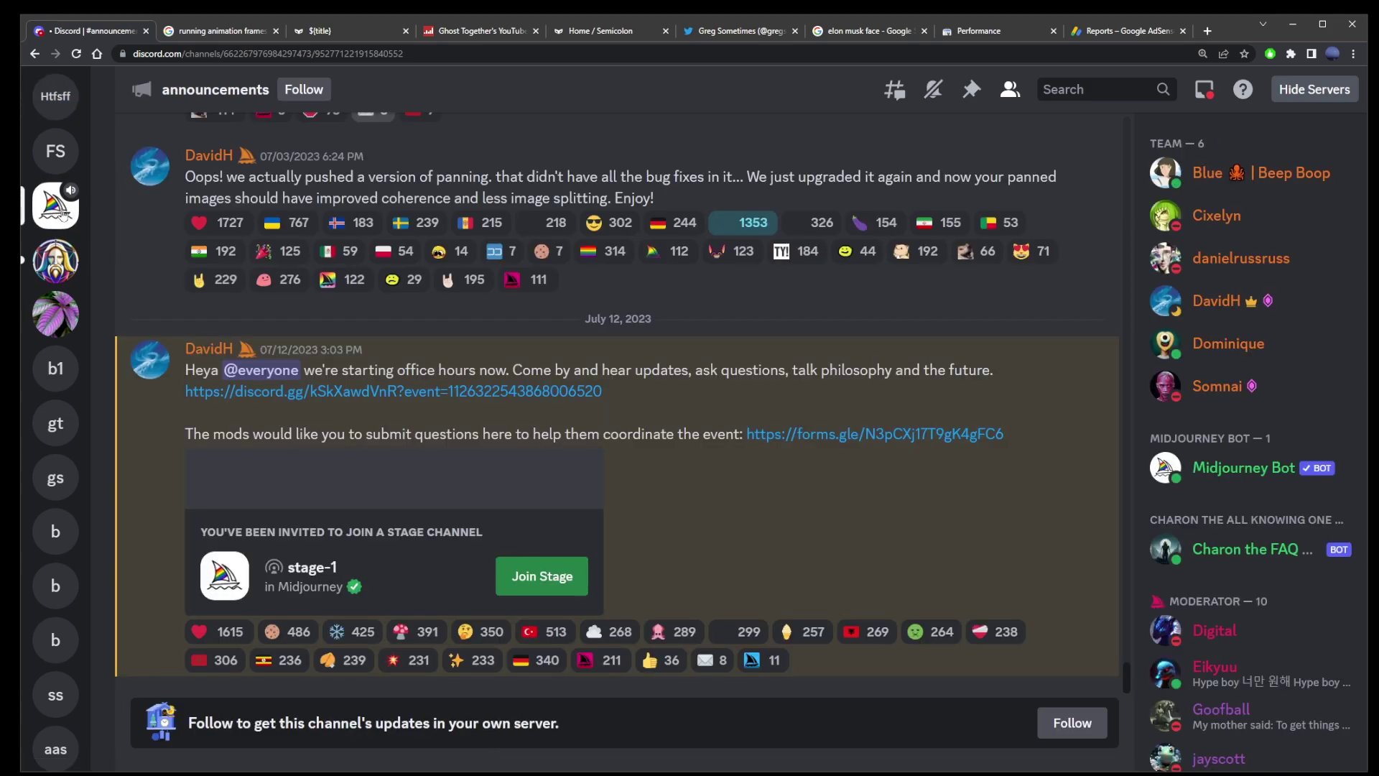
pyautogui.scroll(-4, 1250, 359)
pyautogui.scroll(4, 1272, 356)
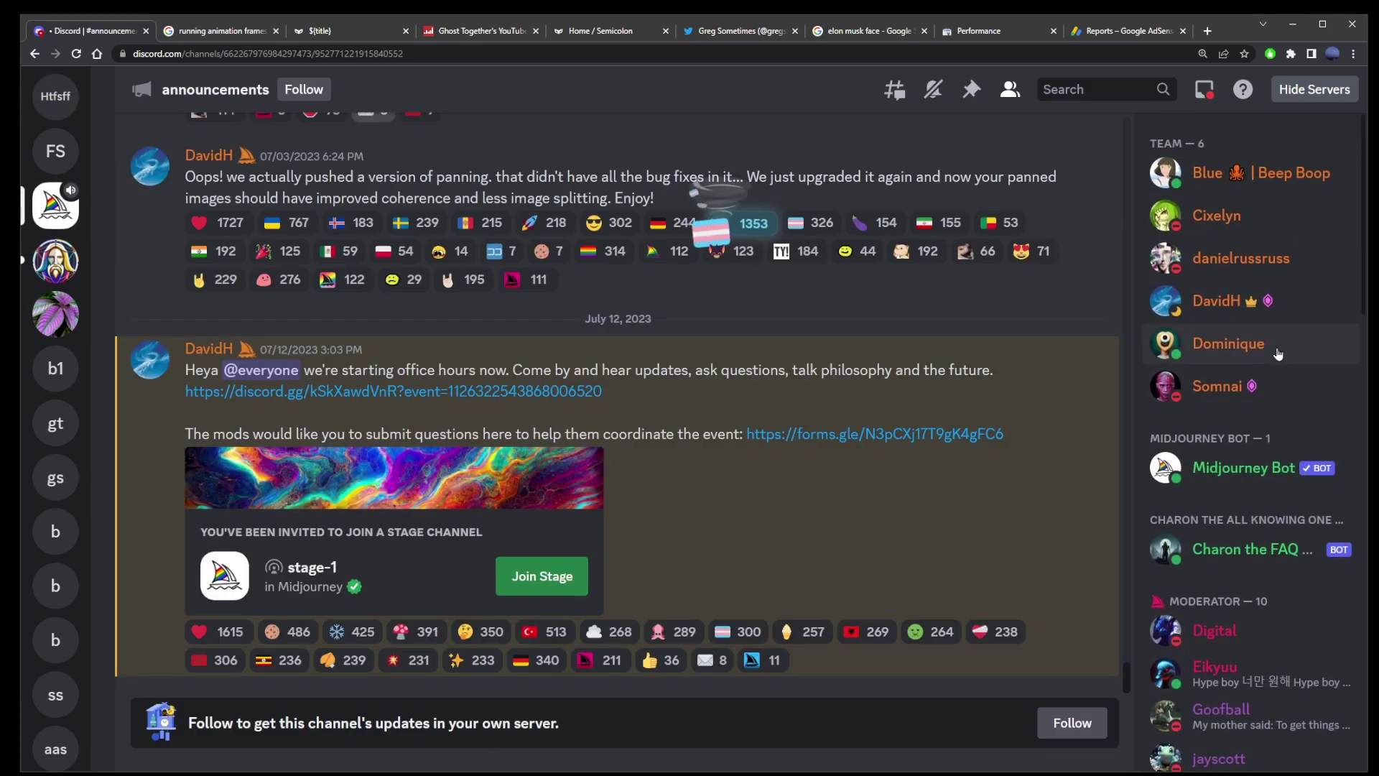
pyautogui.scroll(-2, 1264, 362)
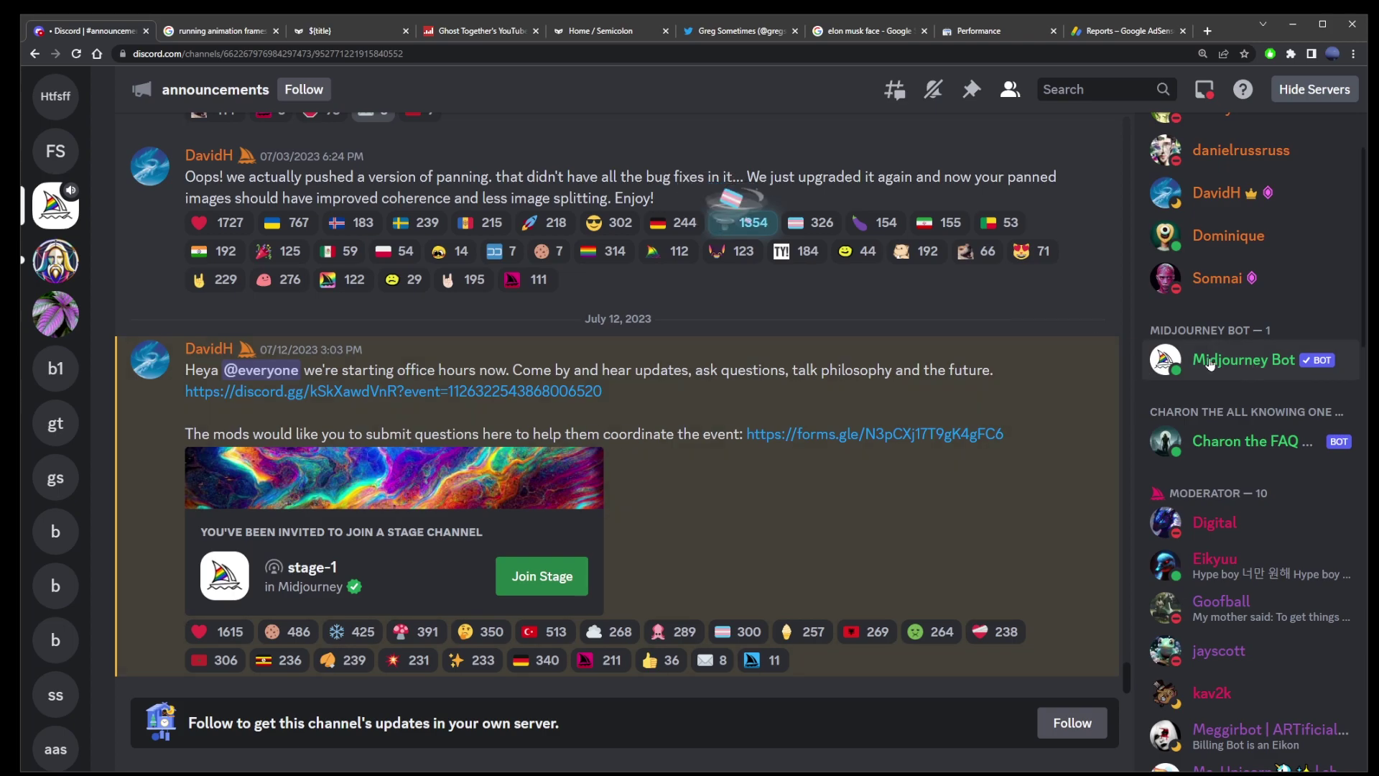
pyautogui.click(1234, 365)
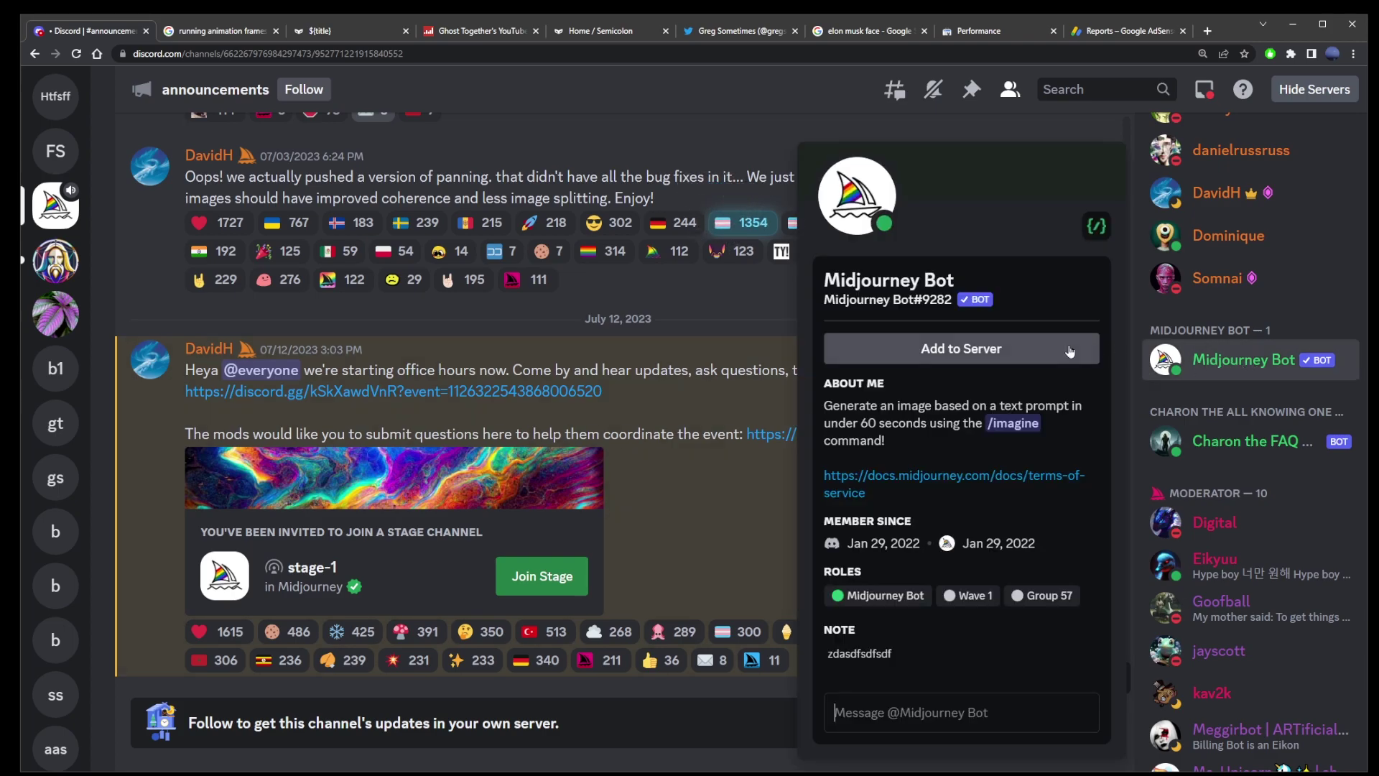
pyautogui.click(909, 357)
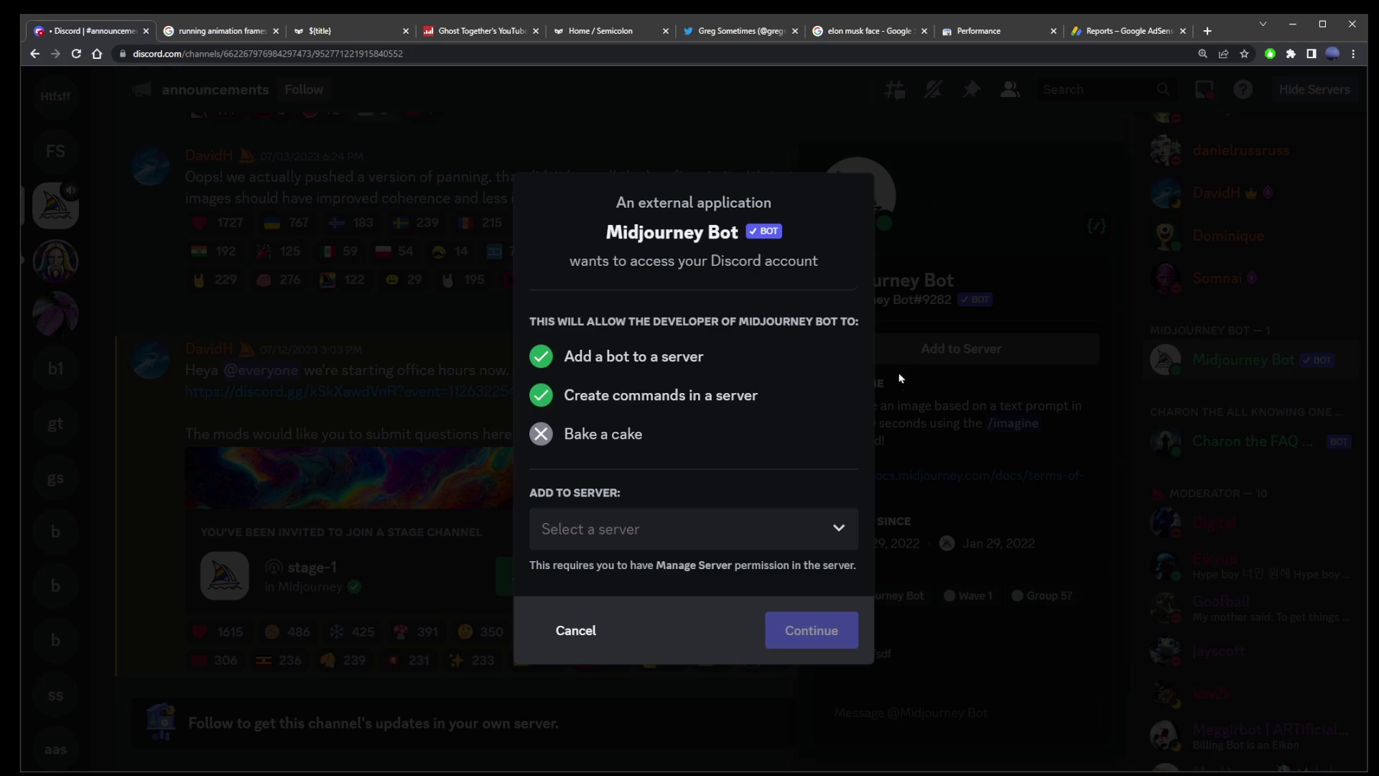
# Choose 'How to face swap for free', authorize the bot, pass the captcha and go to that server.
pyautogui.click(589, 535)
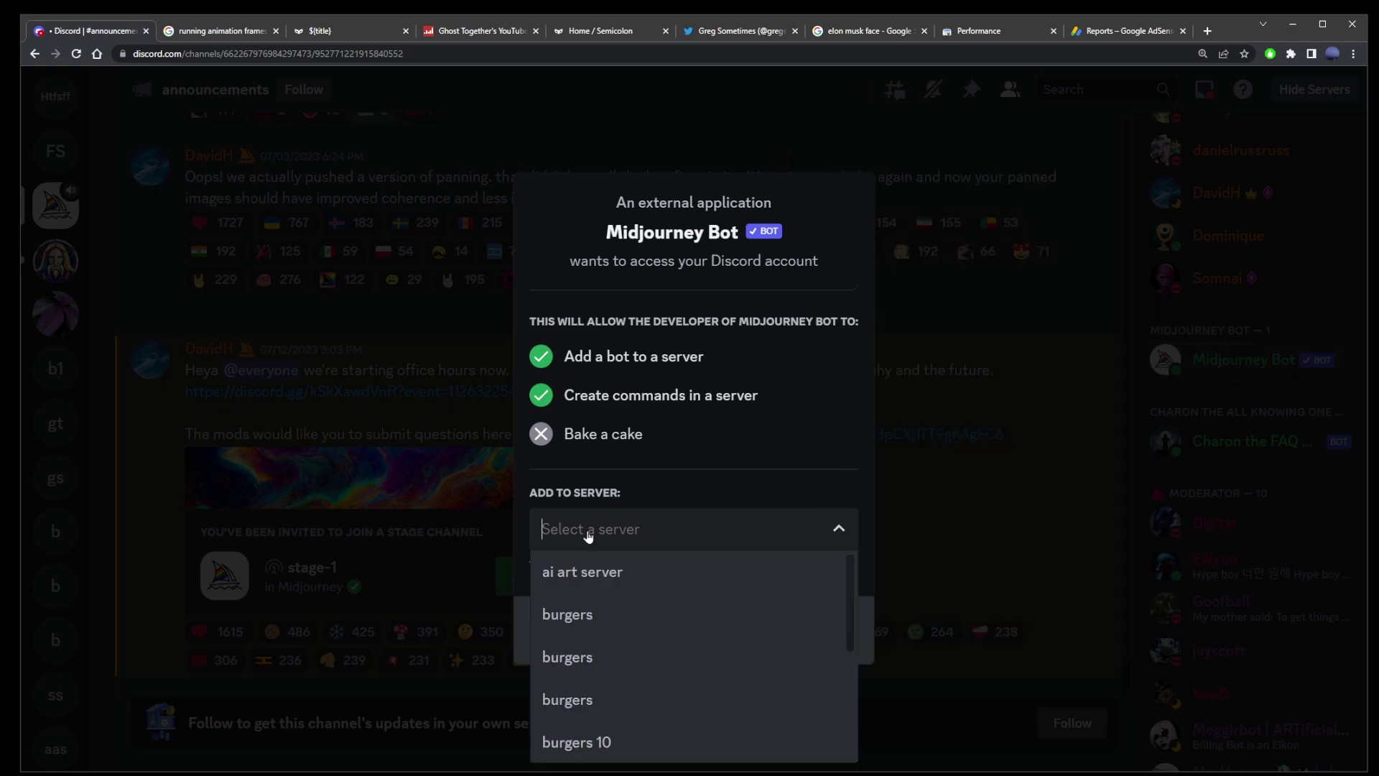
pyautogui.write('how t')
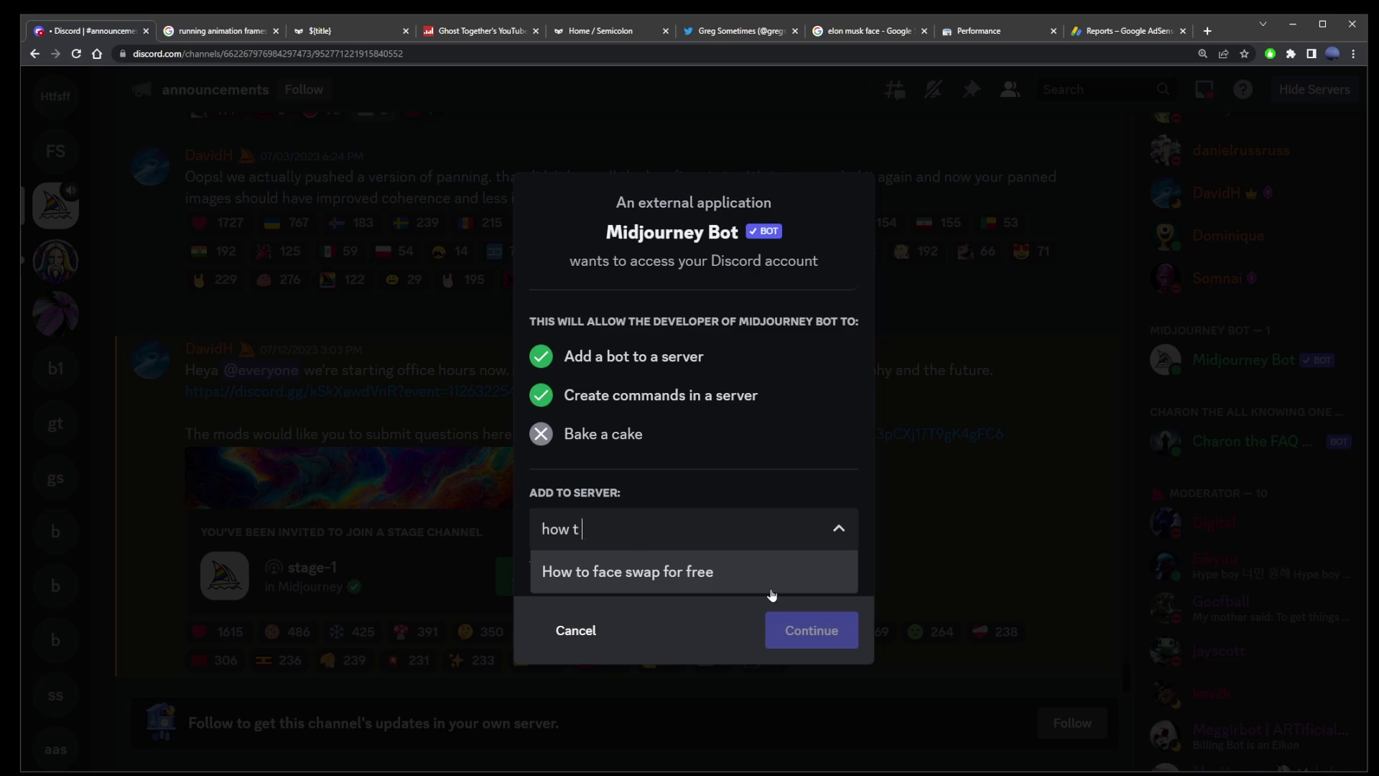
pyautogui.click(637, 575)
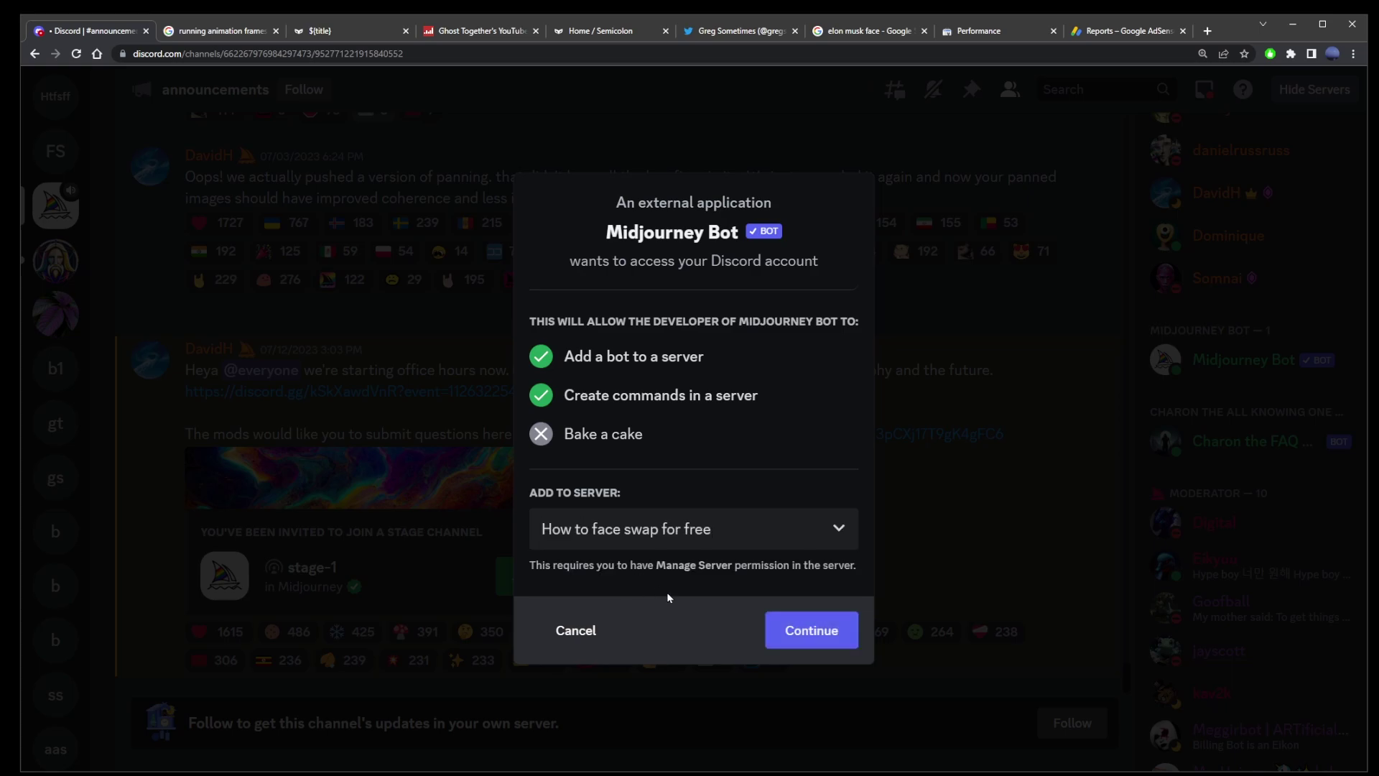
pyautogui.click(823, 632)
pyautogui.scroll(-2, 778, 503)
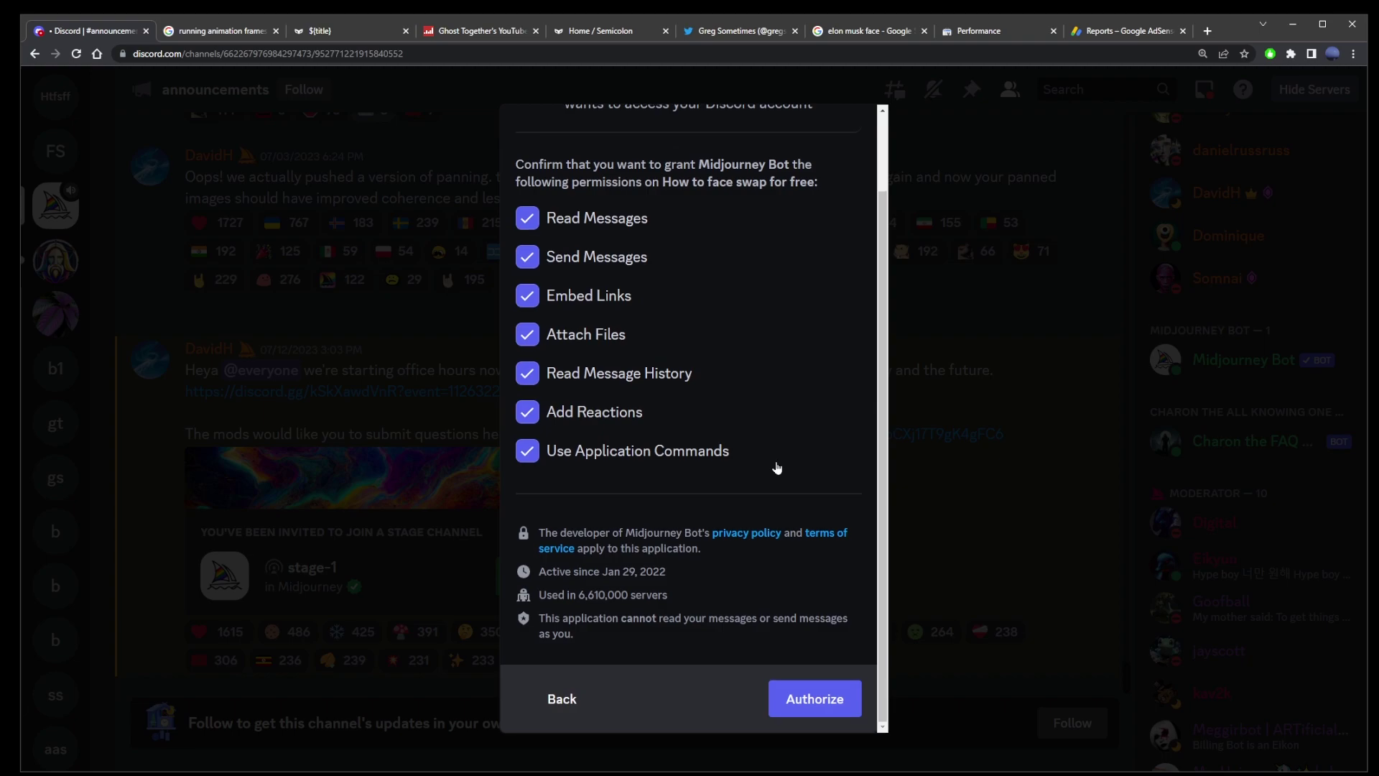
pyautogui.click(810, 691)
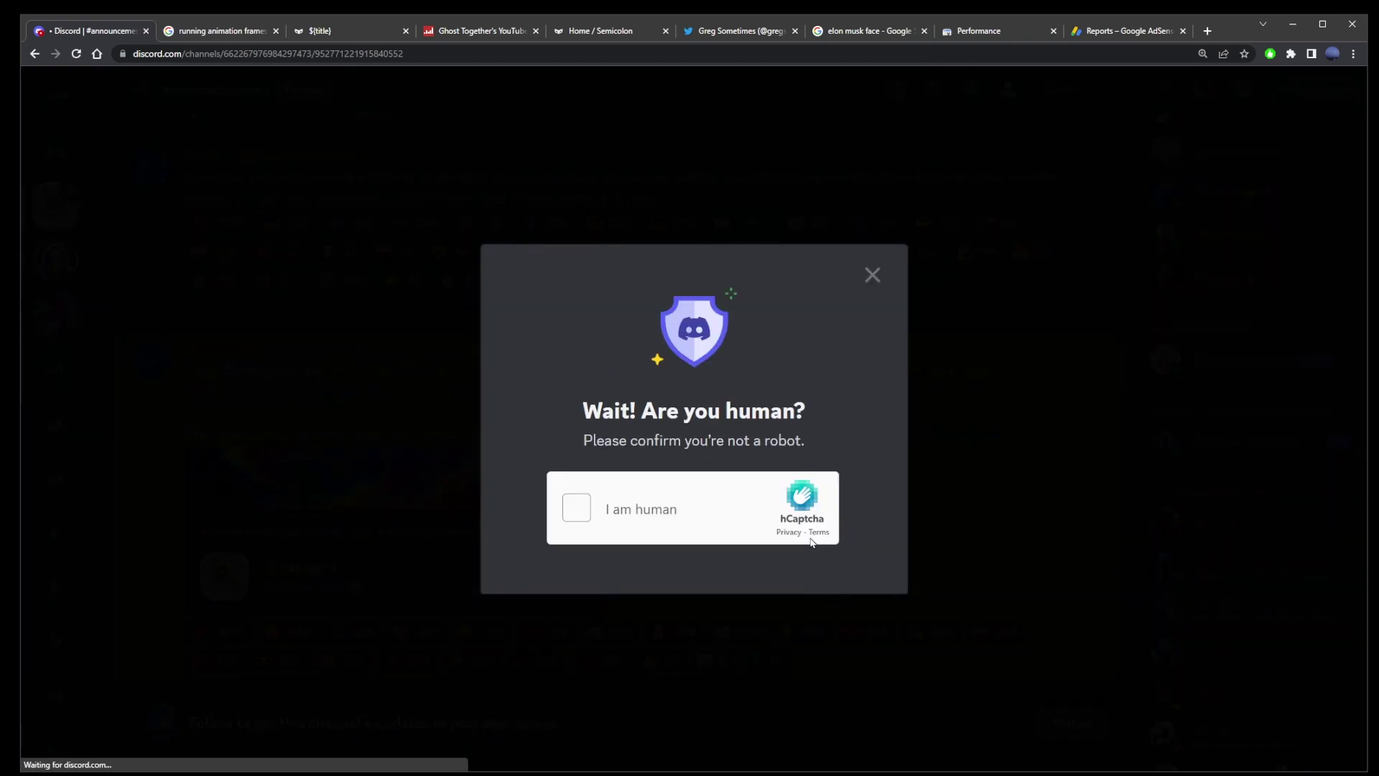
pyautogui.click(627, 521)
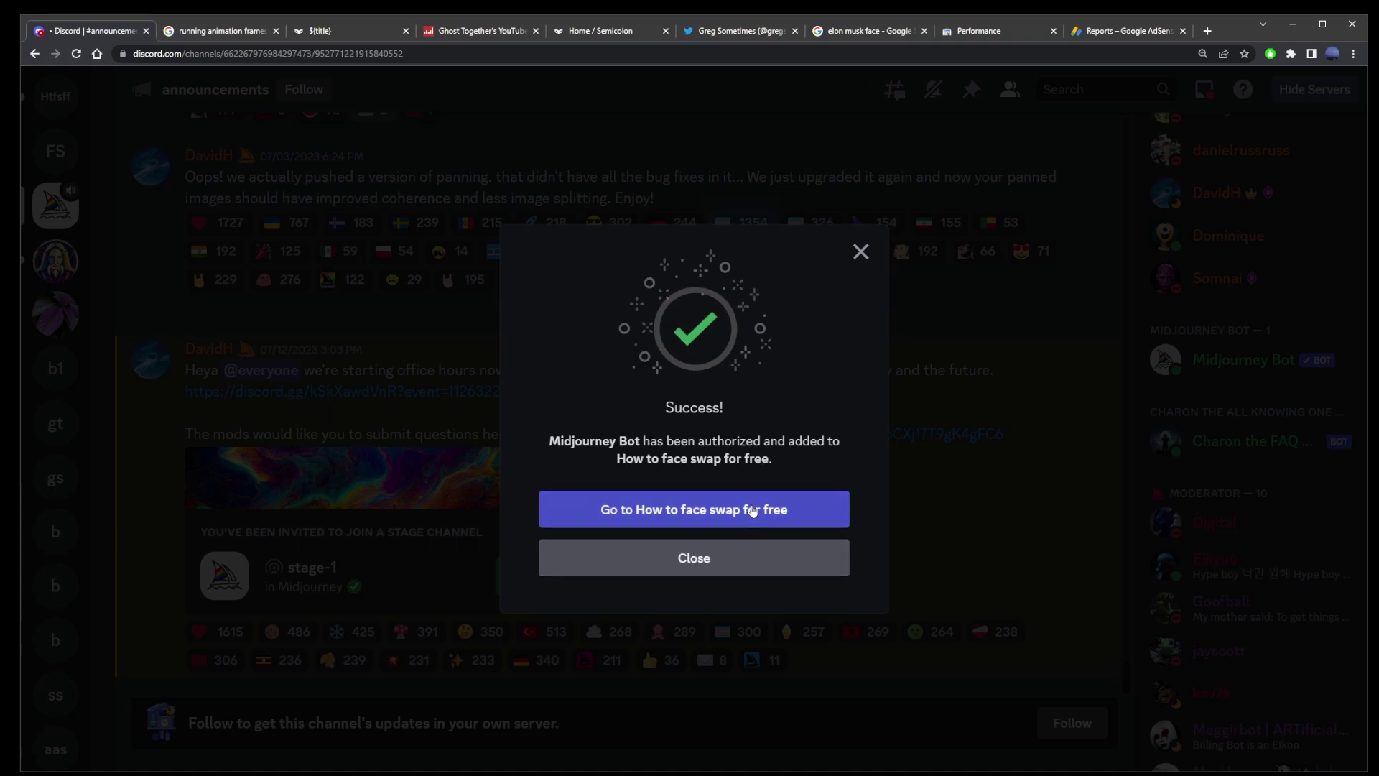
pyautogui.click(724, 516)
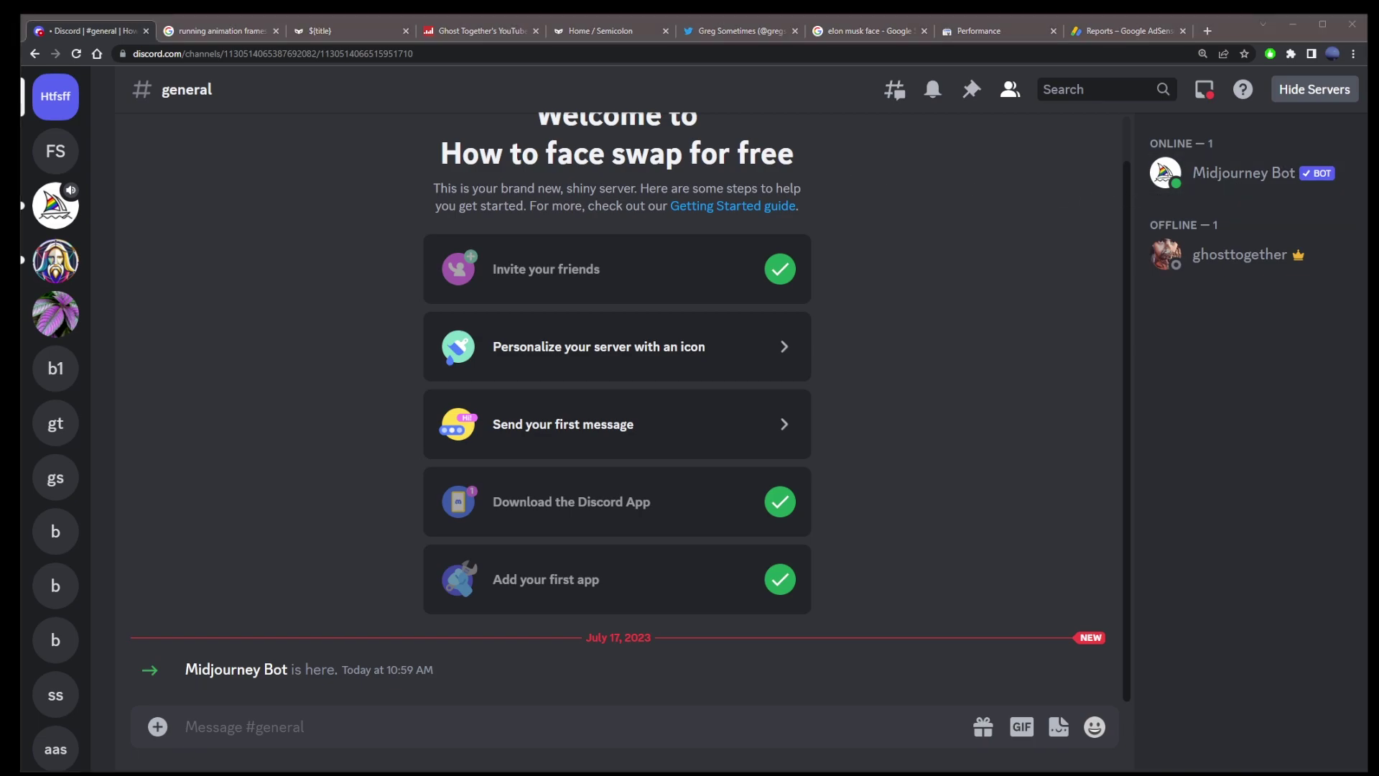
# Copy the InsightFace bot invite link and post it in the #general channel.
pyautogui.moveTo(826, 107)
pyautogui.mouseDown()
pyautogui.moveTo(930, 428)
pyautogui.moveTo(912, 400)
pyautogui.moveTo(969, 448)
pyautogui.mouseUp()
pyautogui.tripleClick(732, 472)
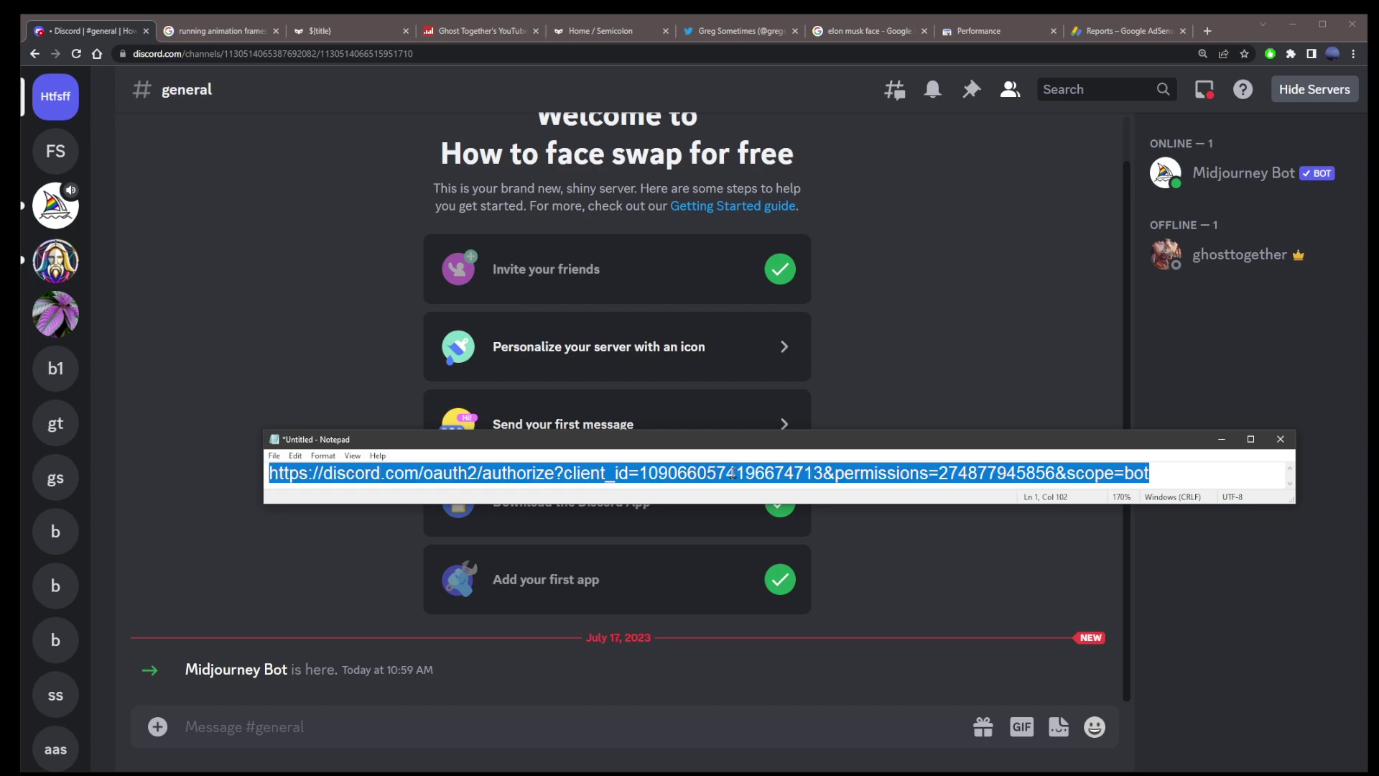
pyautogui.hotkey('ctrl', 'c')
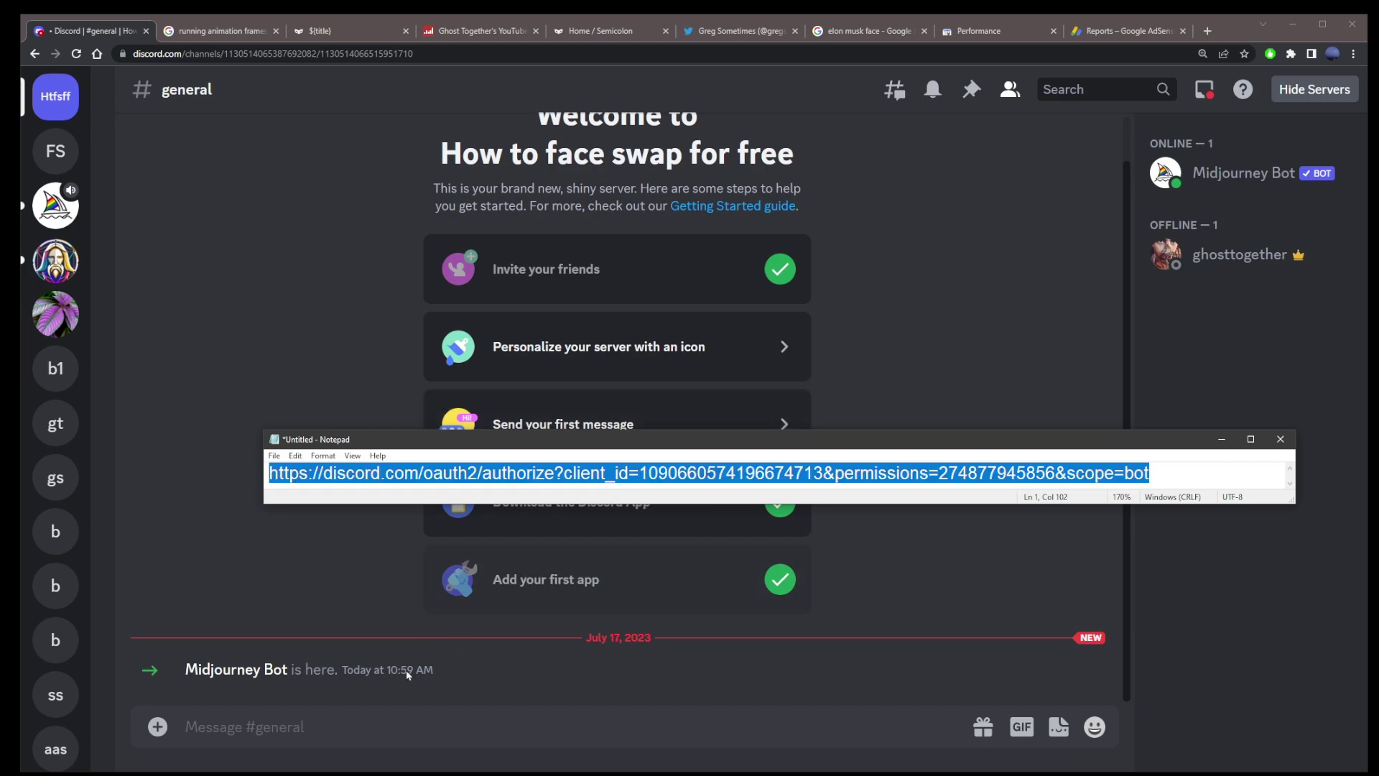
pyautogui.click(215, 727)
pyautogui.hotkey('ctrl', 'v')
pyautogui.press('Return')
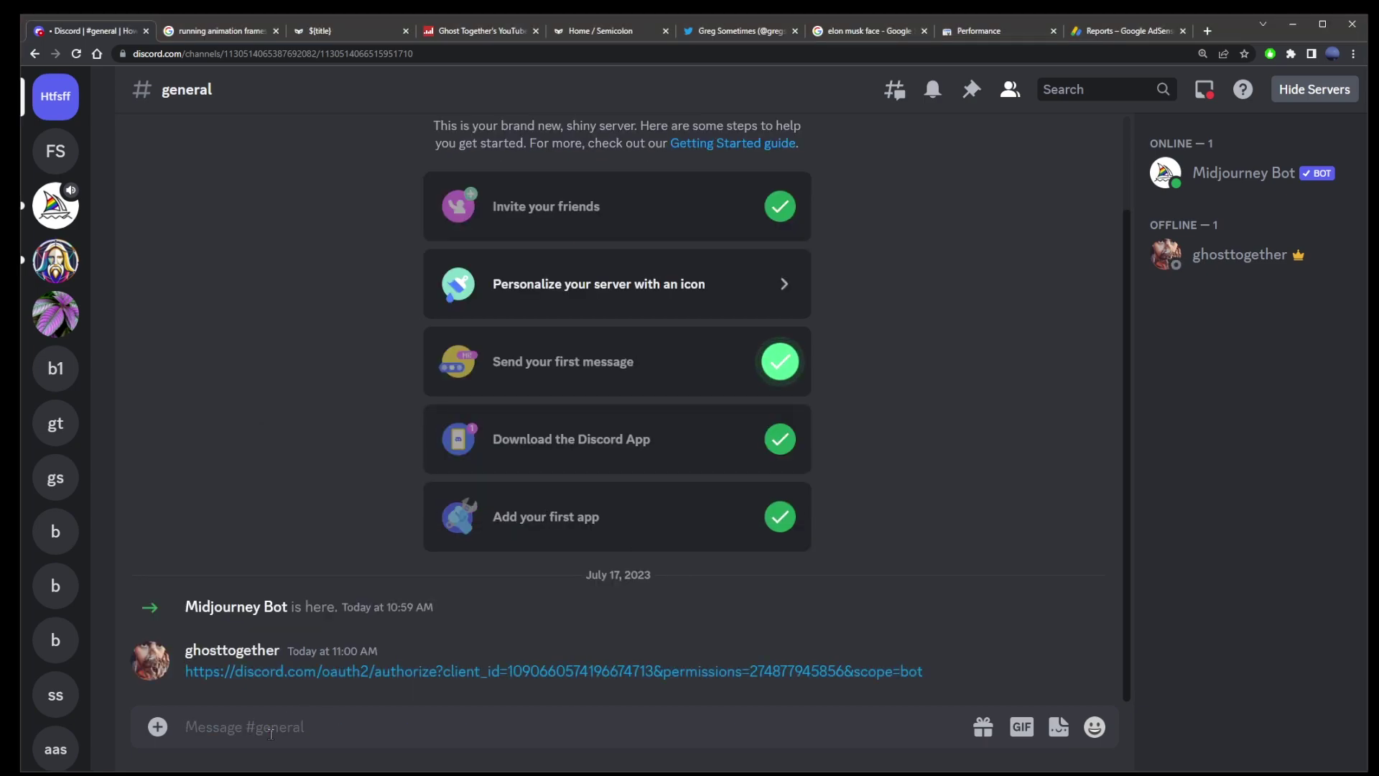
# Open the posted invite, authorize the InsightFace bot, pass the captcha and return to the server.
pyautogui.click(473, 673)
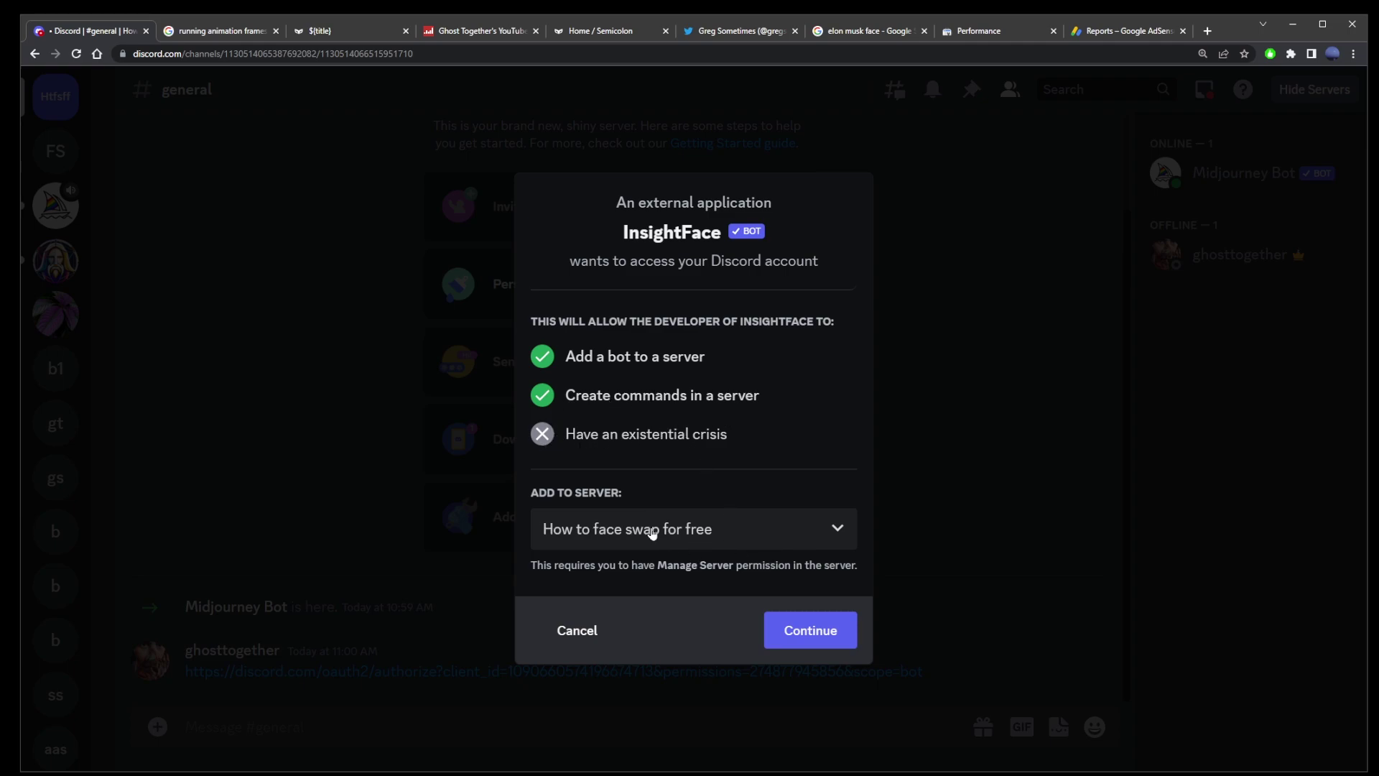
pyautogui.click(803, 630)
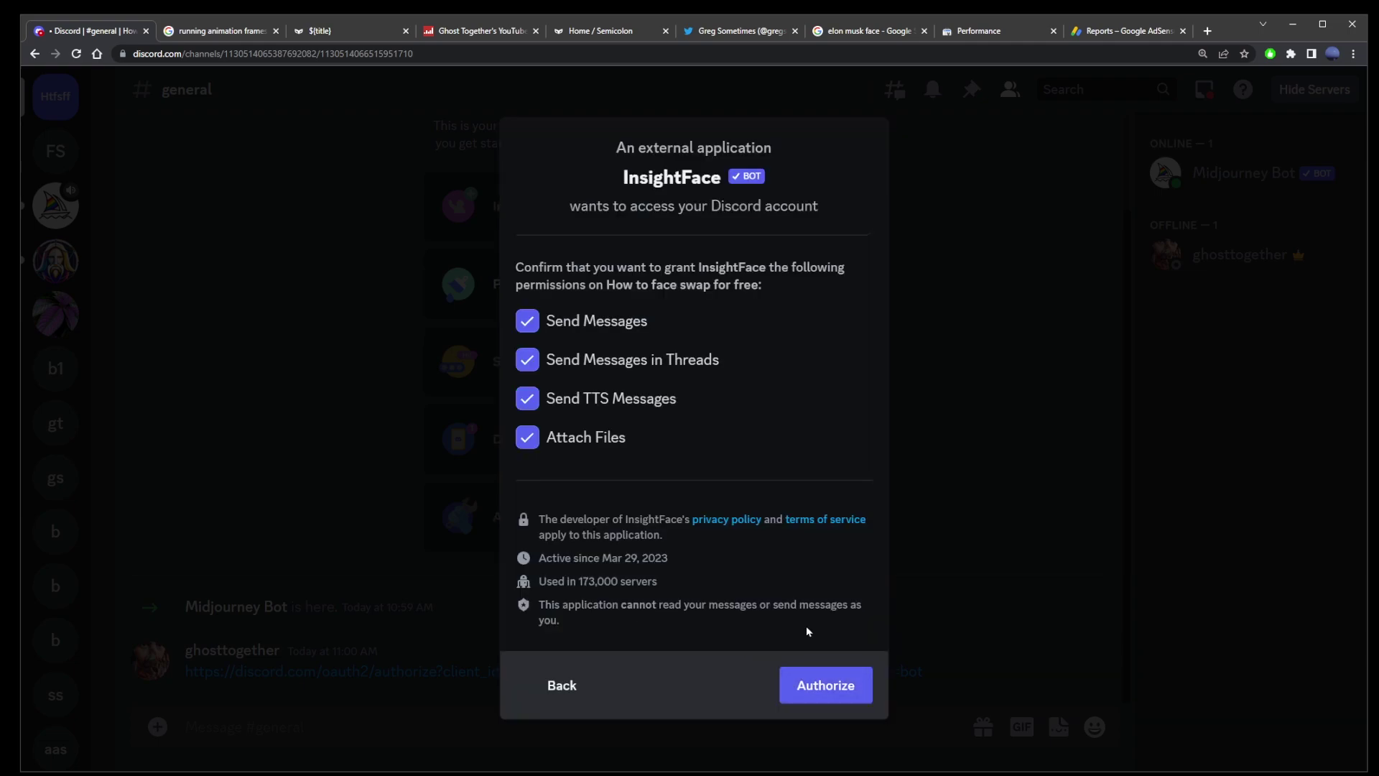
pyautogui.click(812, 676)
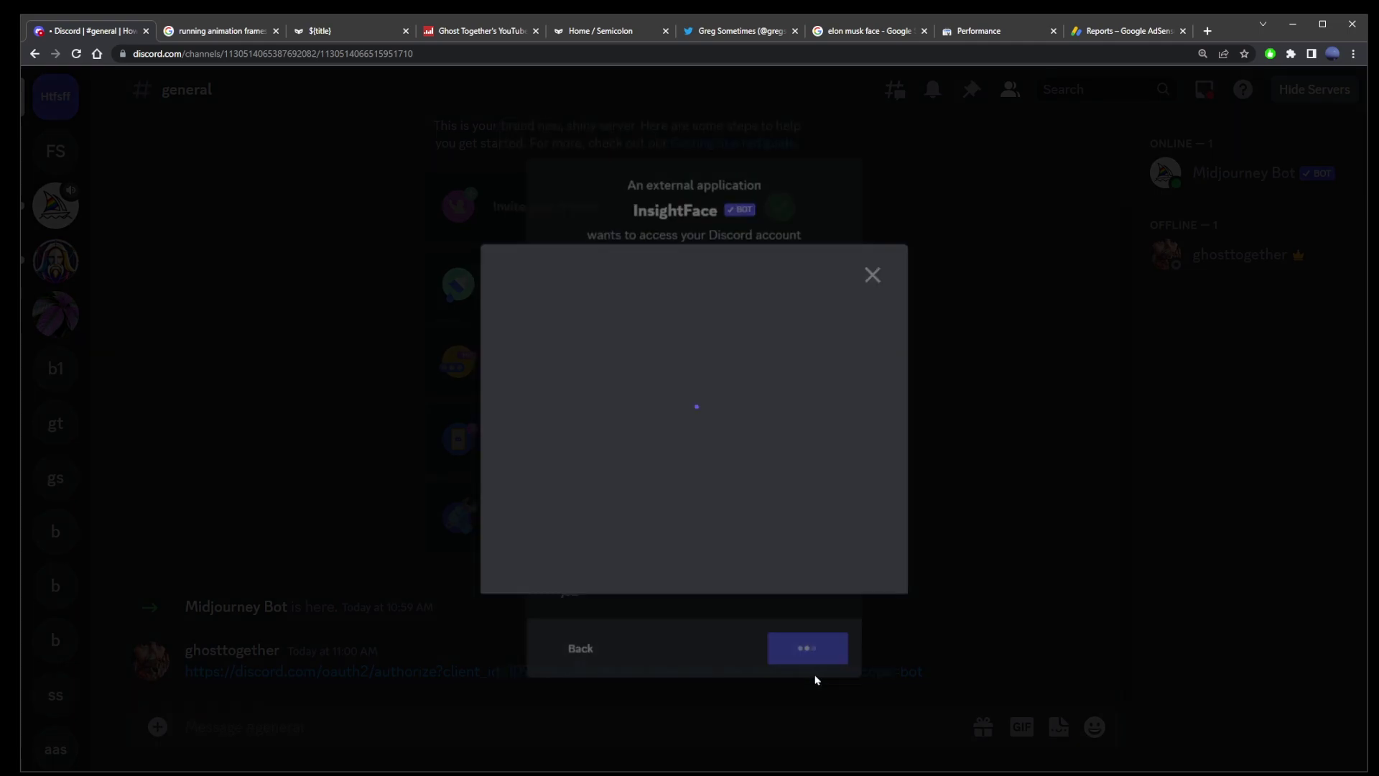
pyautogui.click(644, 515)
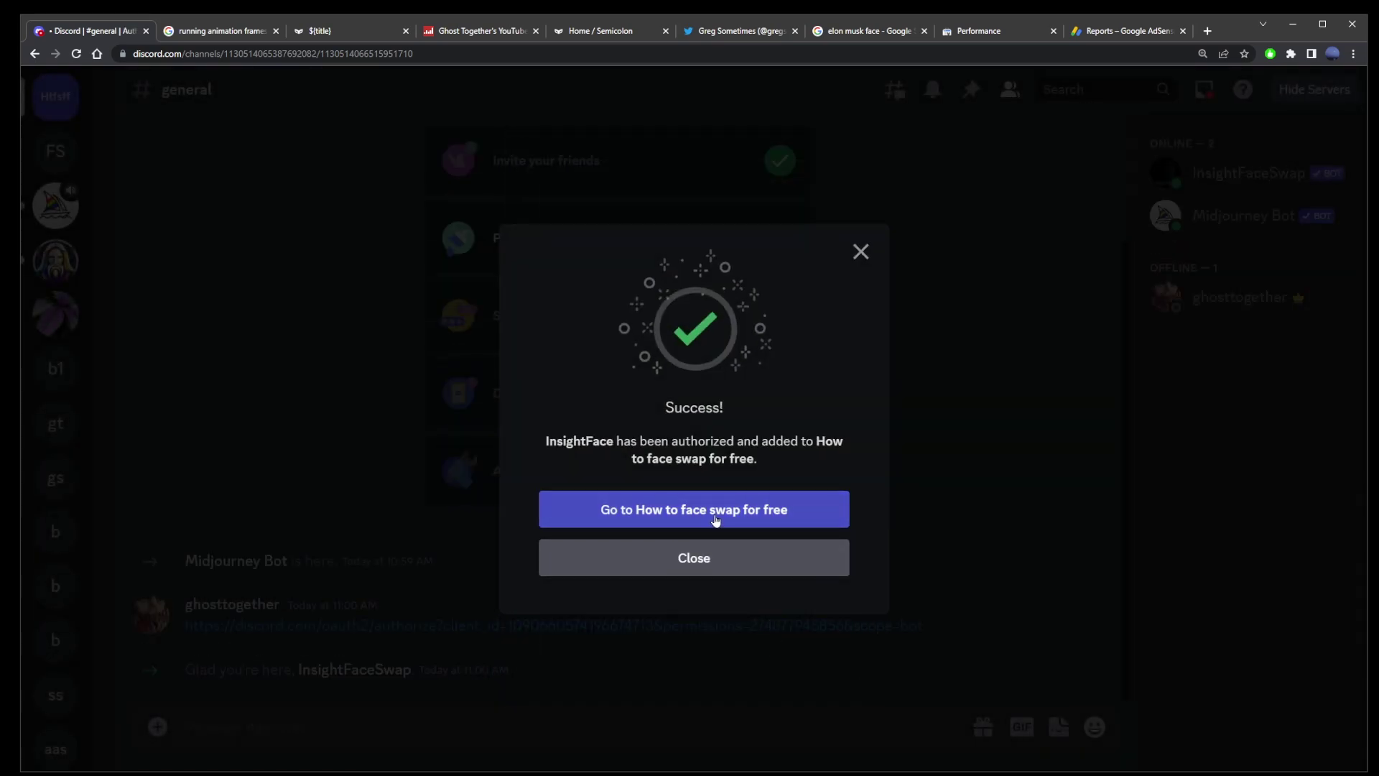
pyautogui.click(718, 520)
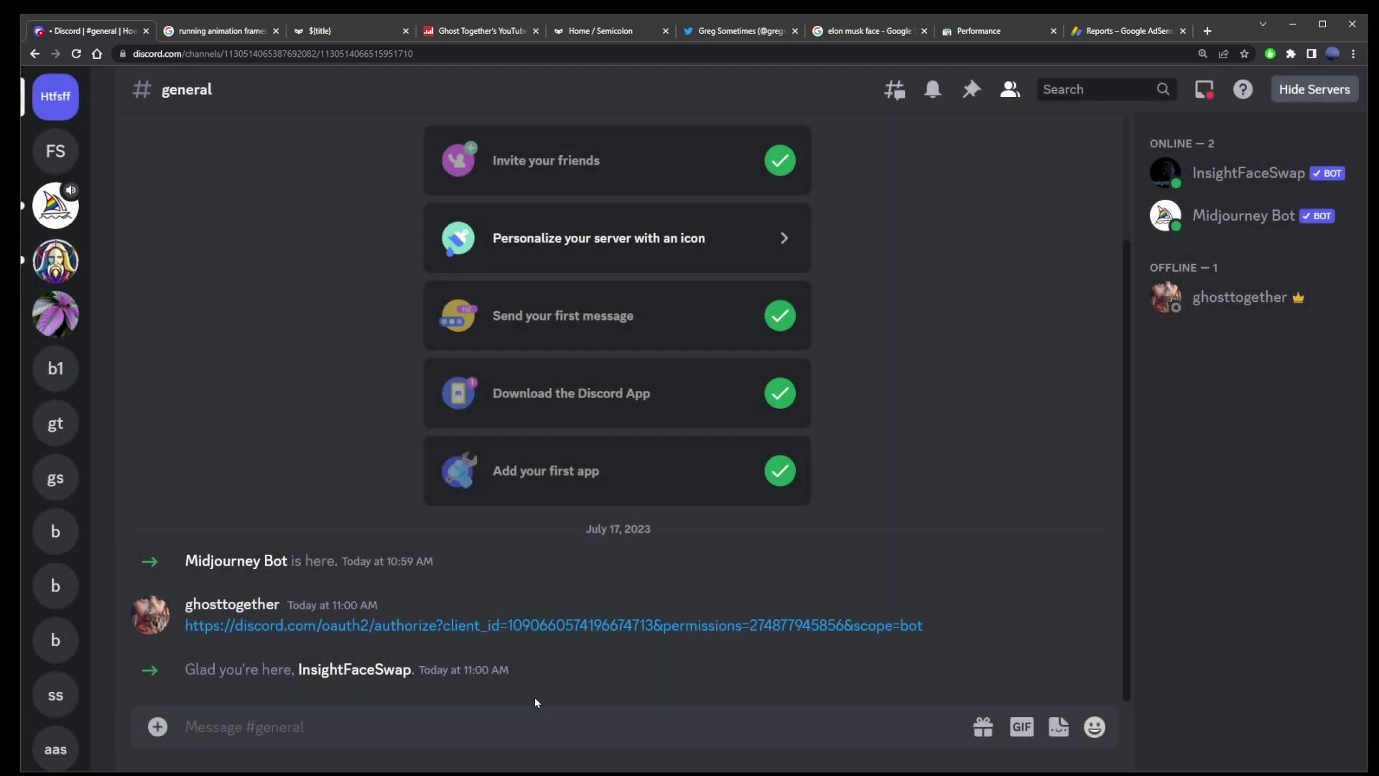
# Highlight the Midjourney Bot and InsightFaceSwap join messages in #general, then clear the selection.
pyautogui.moveTo(436, 567); pyautogui.dragTo(215, 571)
pyautogui.moveTo(507, 675); pyautogui.dragTo(187, 672)
pyautogui.click(478, 679)
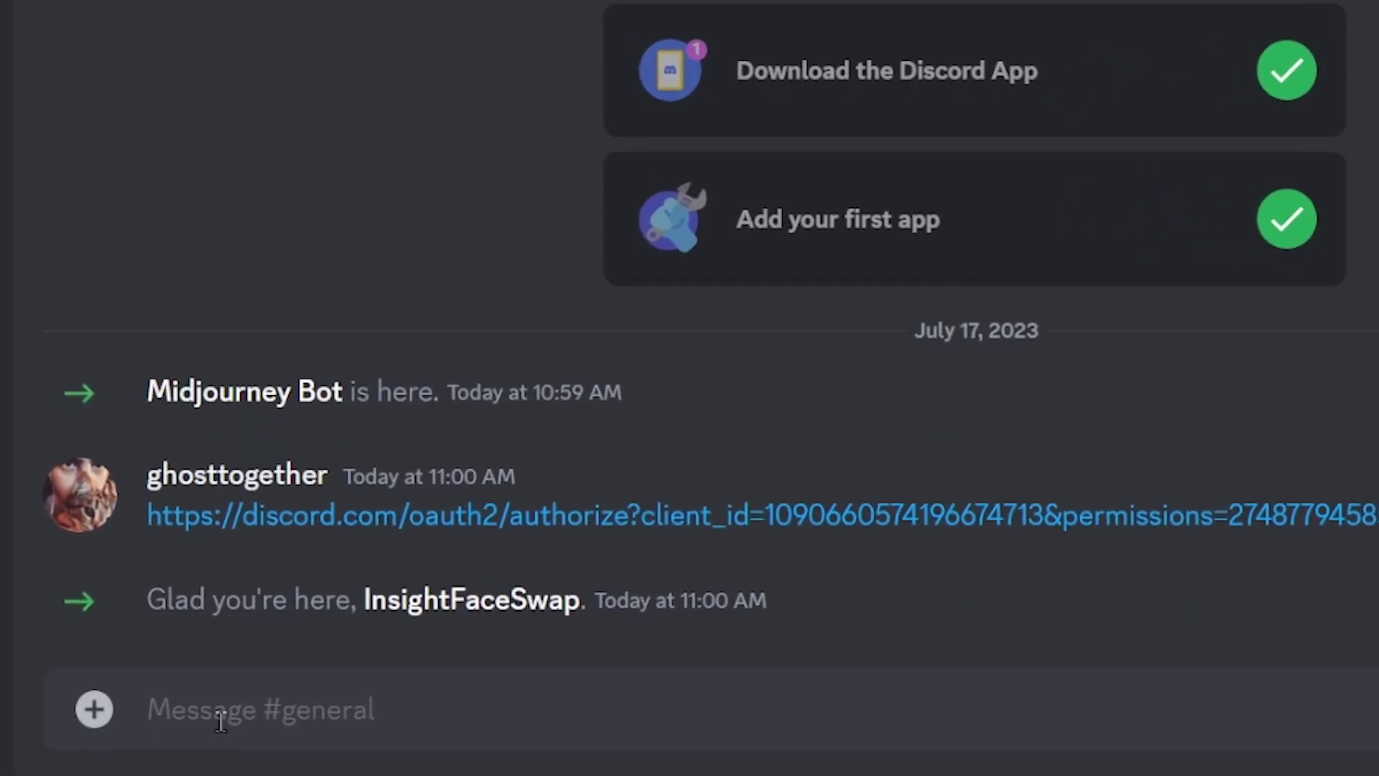
# Submit a Midjourney /imagine prompt: 'tank driver, inside view, aiming, orange and teal sci fi lighting'.
pyautogui.click(226, 727)
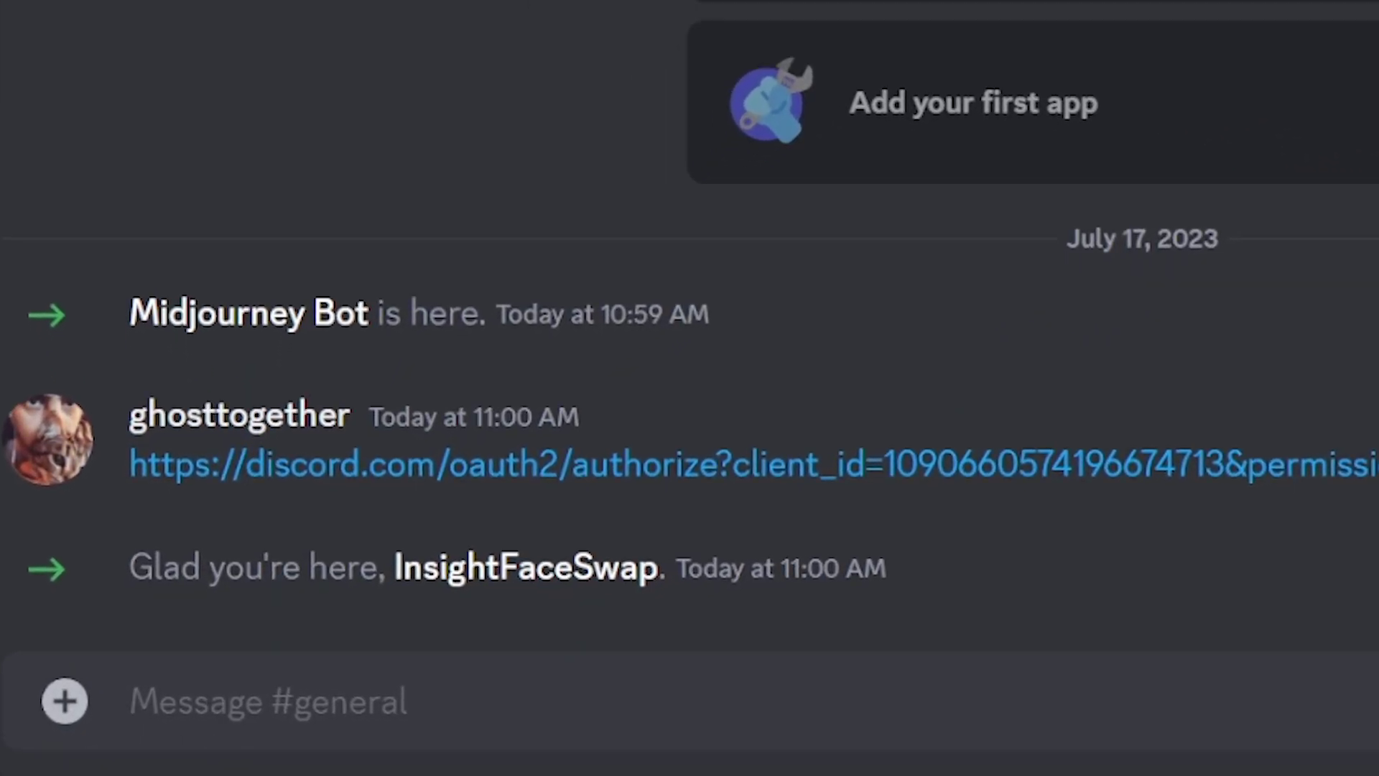
pyautogui.write('/imagine')
pyautogui.press('Return')
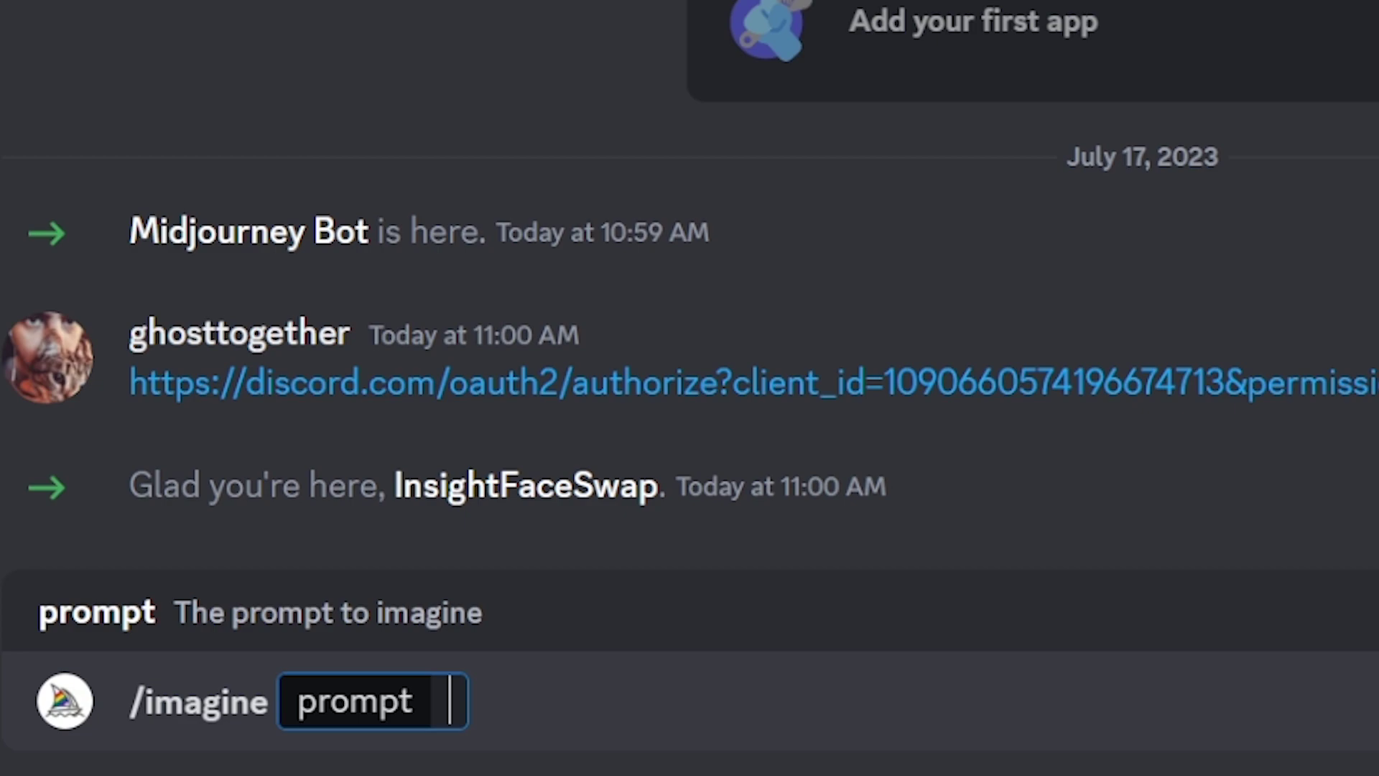
pyautogui.write('ta')
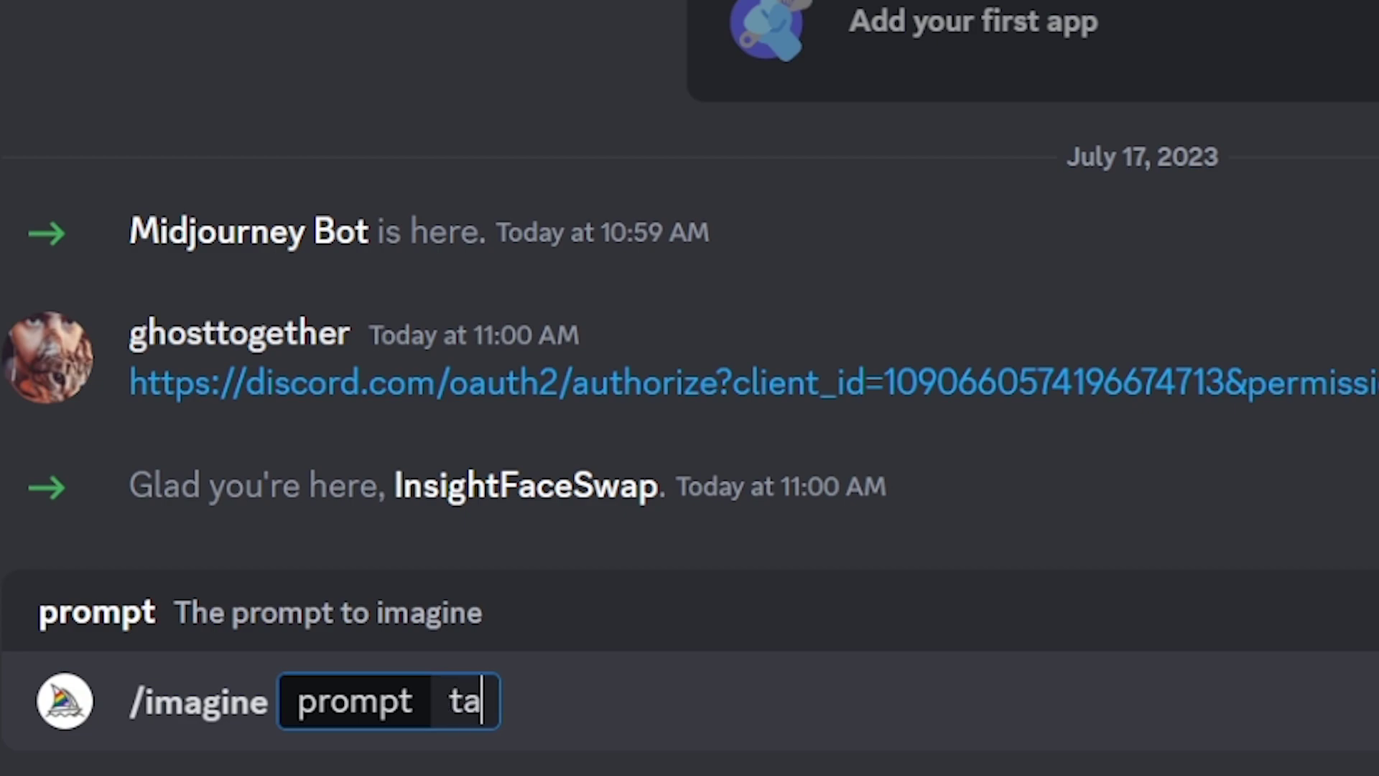
pyautogui.write('nk driver,')
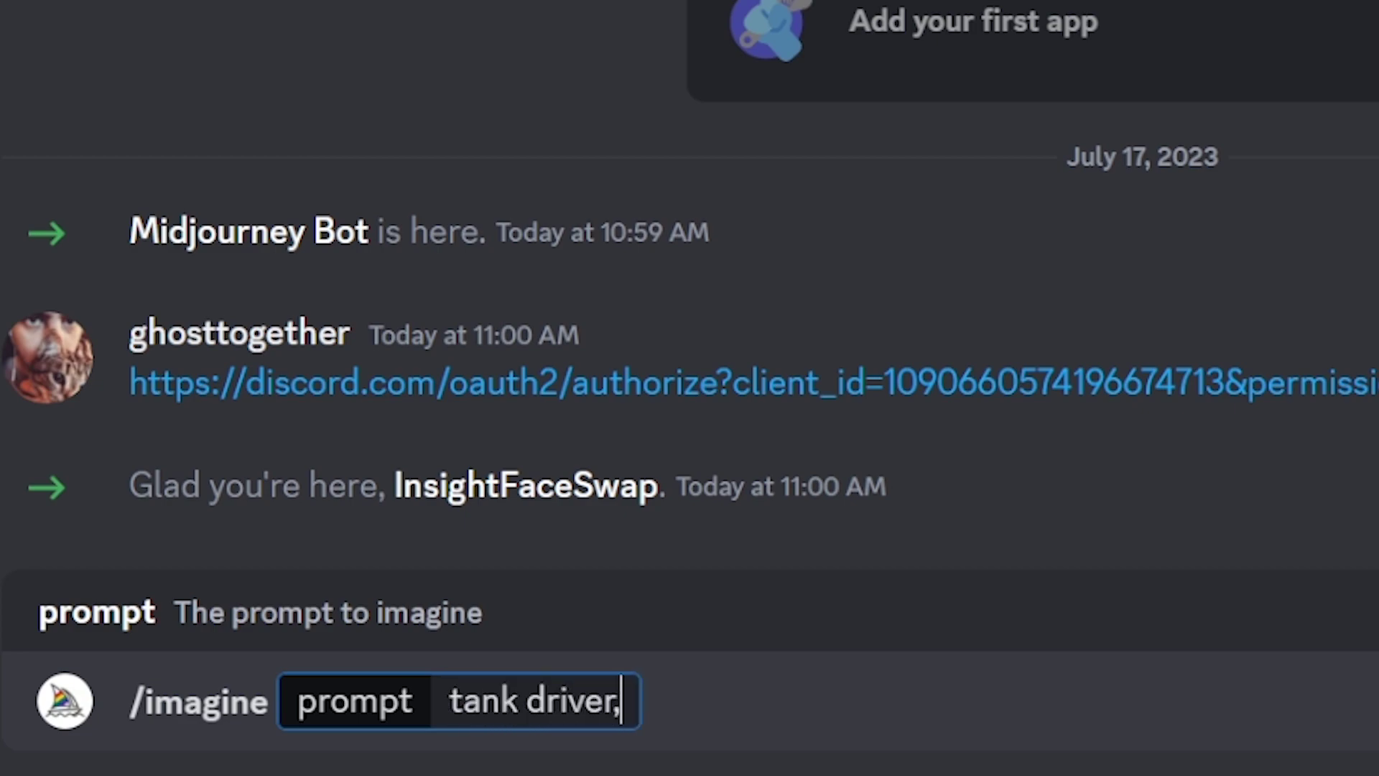
pyautogui.write(' inside view, ai')
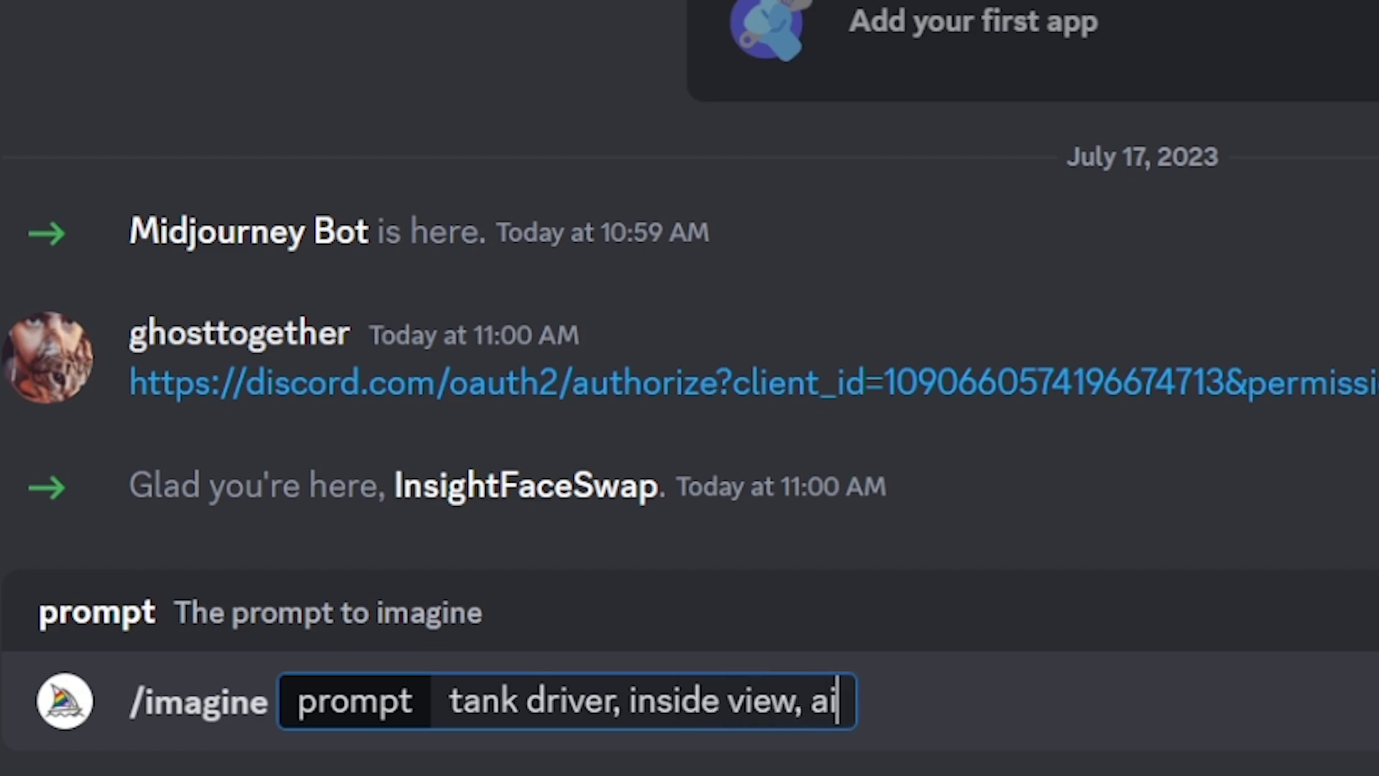
pyautogui.write('ming, ')
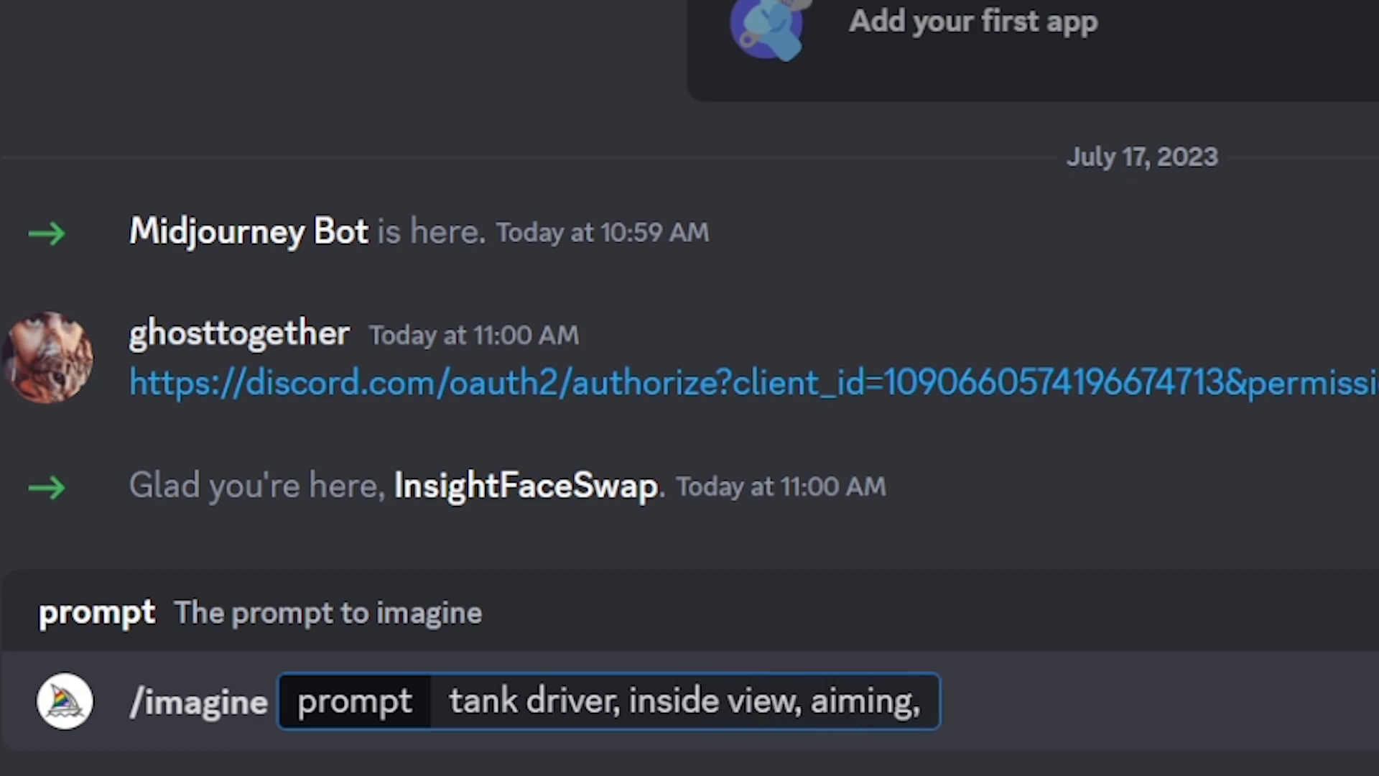
pyautogui.write('orange and')
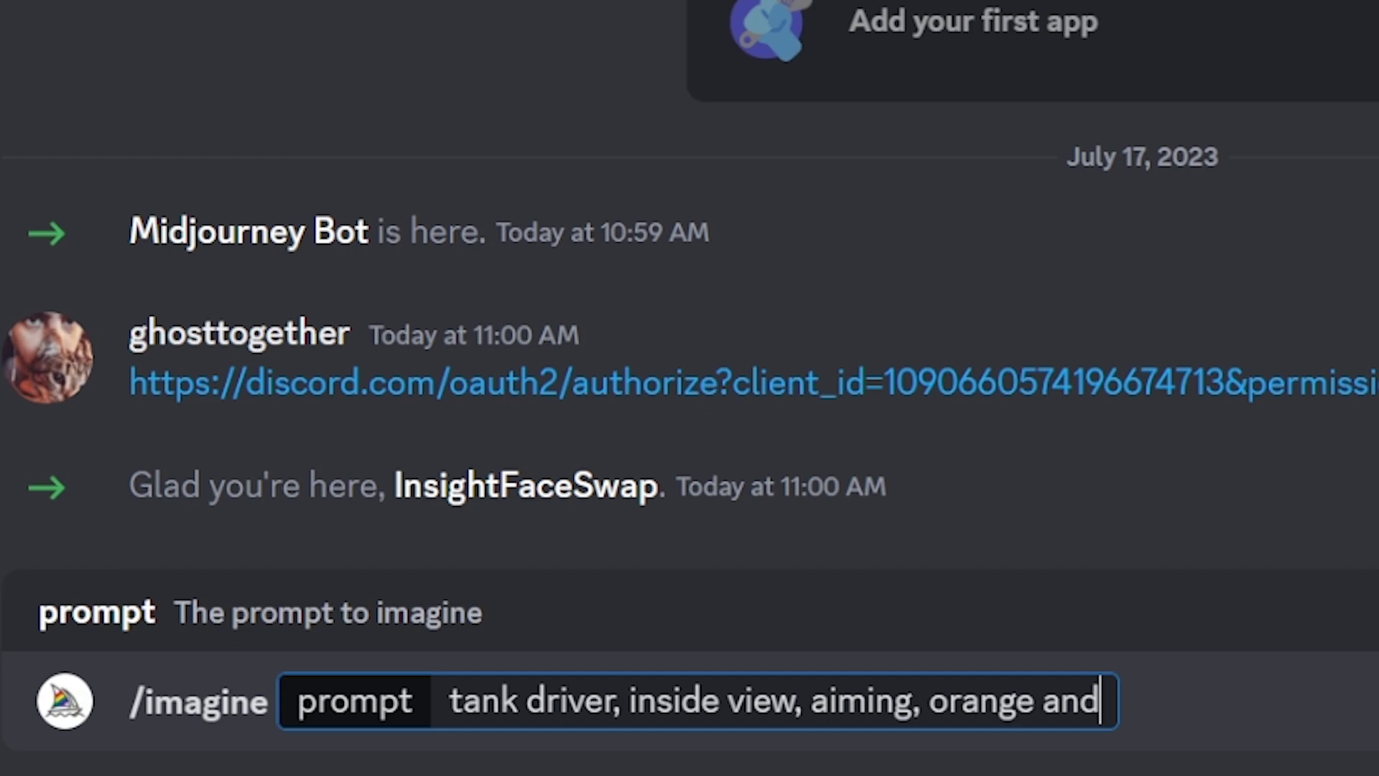
pyautogui.write(' teal sci fi li')
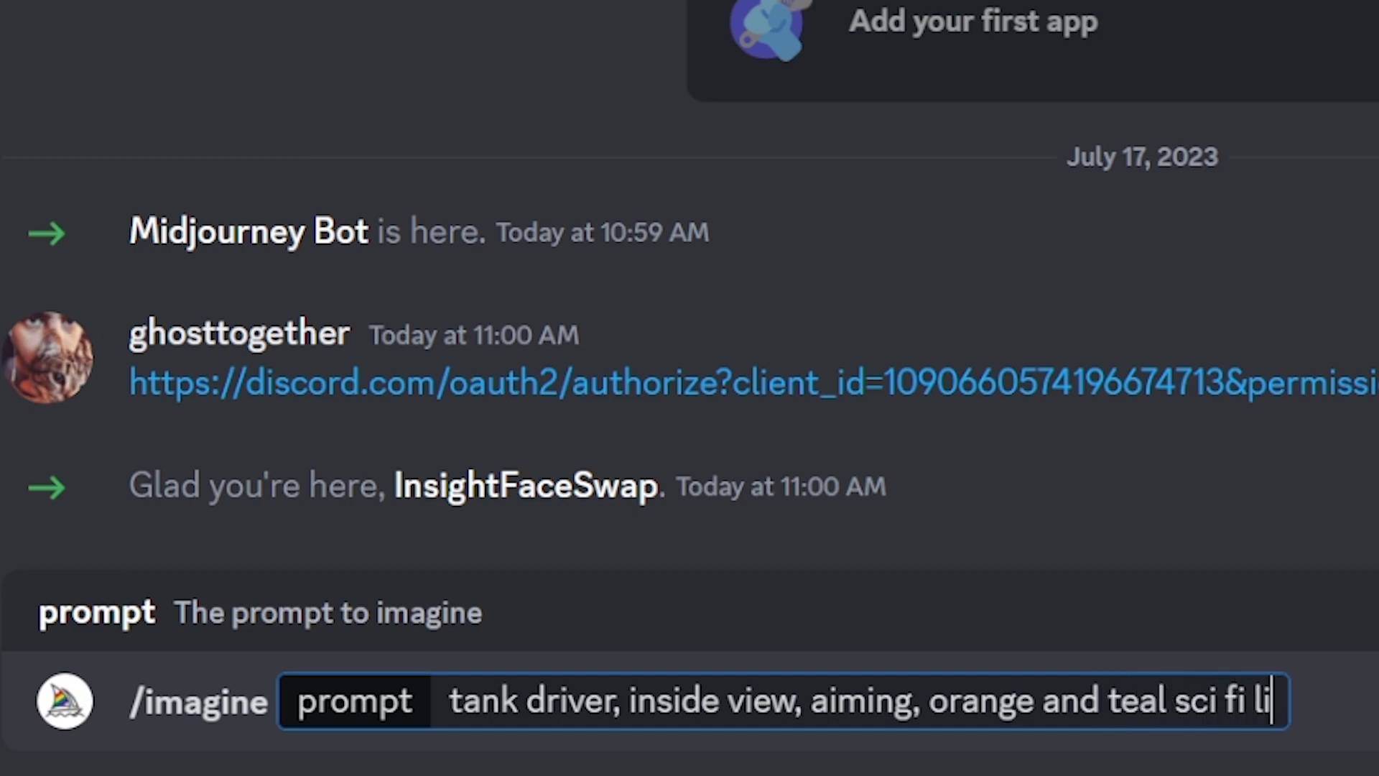
pyautogui.write('ghting')
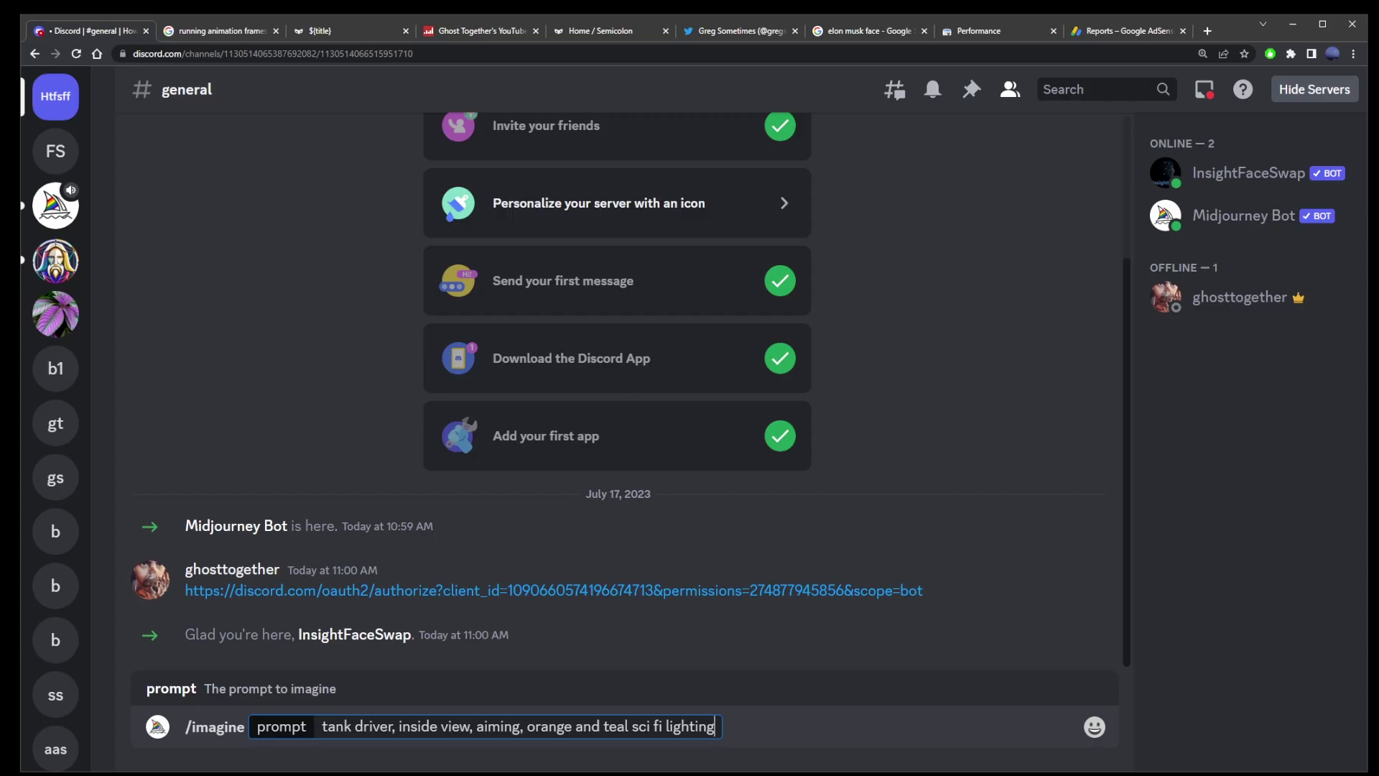
pyautogui.press('Return')
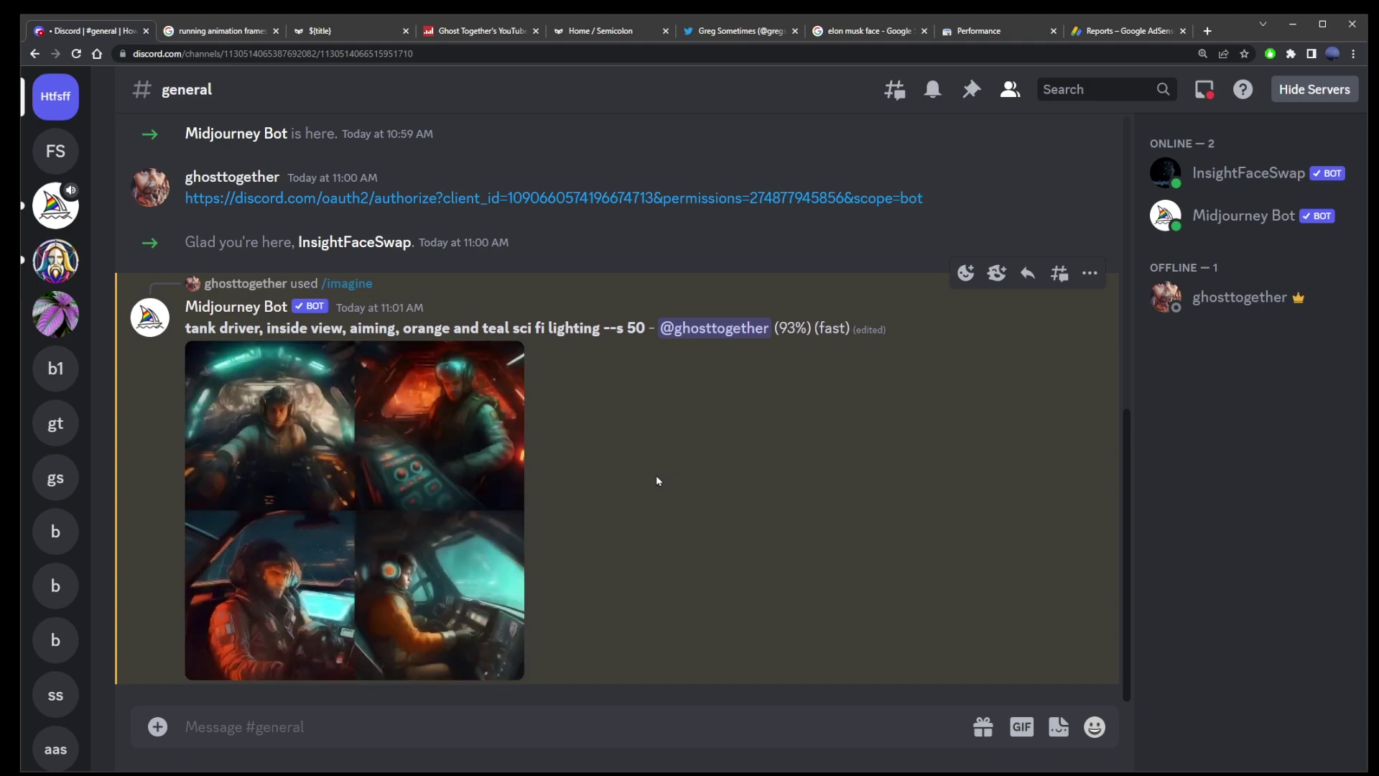
# Preview the tank-driver grid, upscale image 1 with U1, then preview the upscaled result.
pyautogui.click(445, 374)
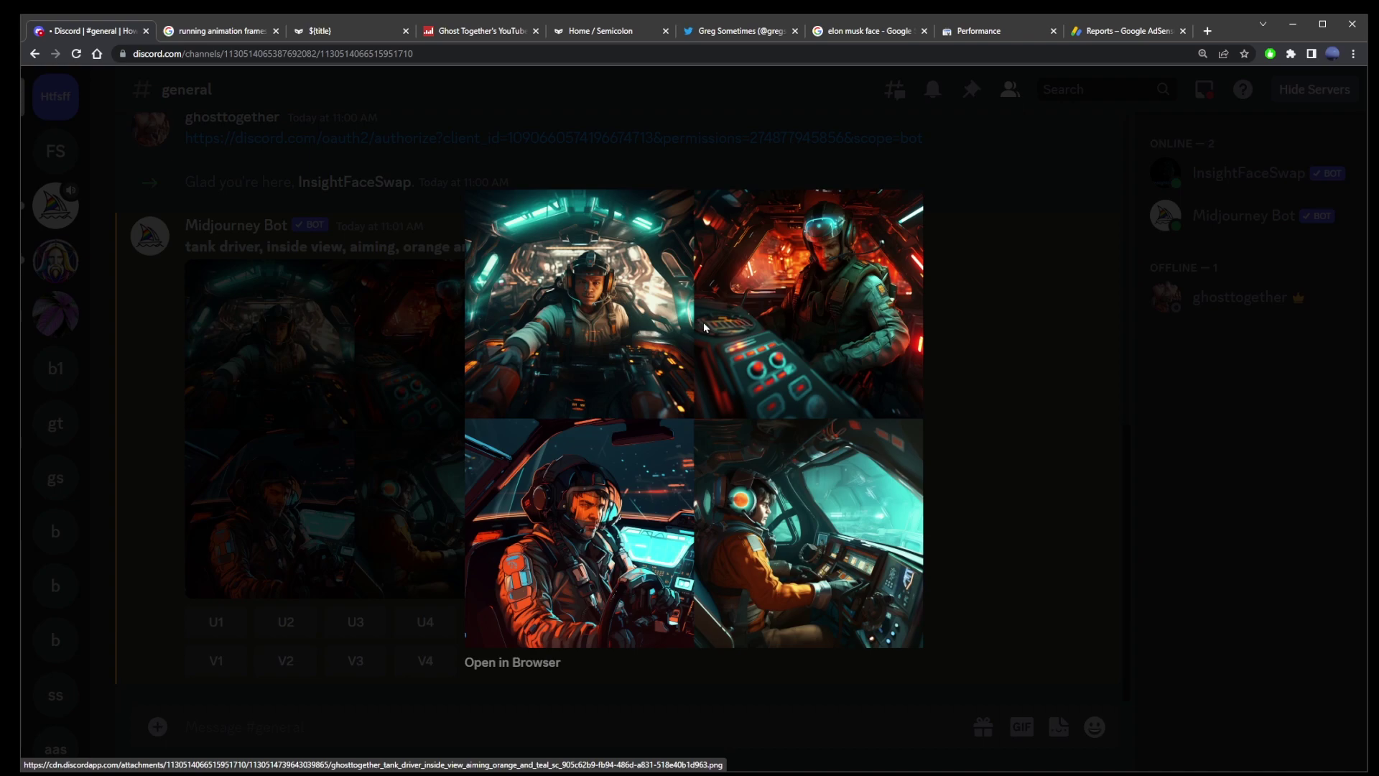
pyautogui.click(1057, 389)
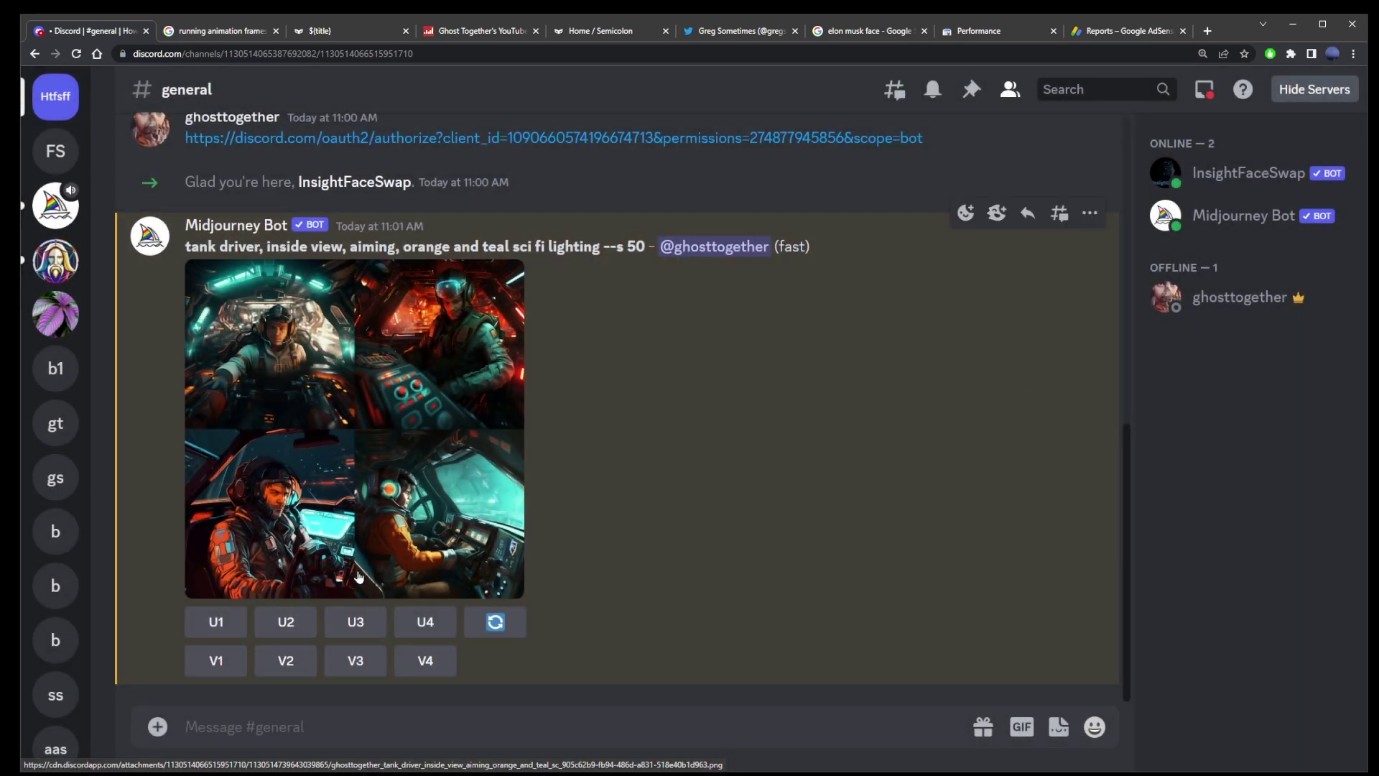
pyautogui.click(215, 622)
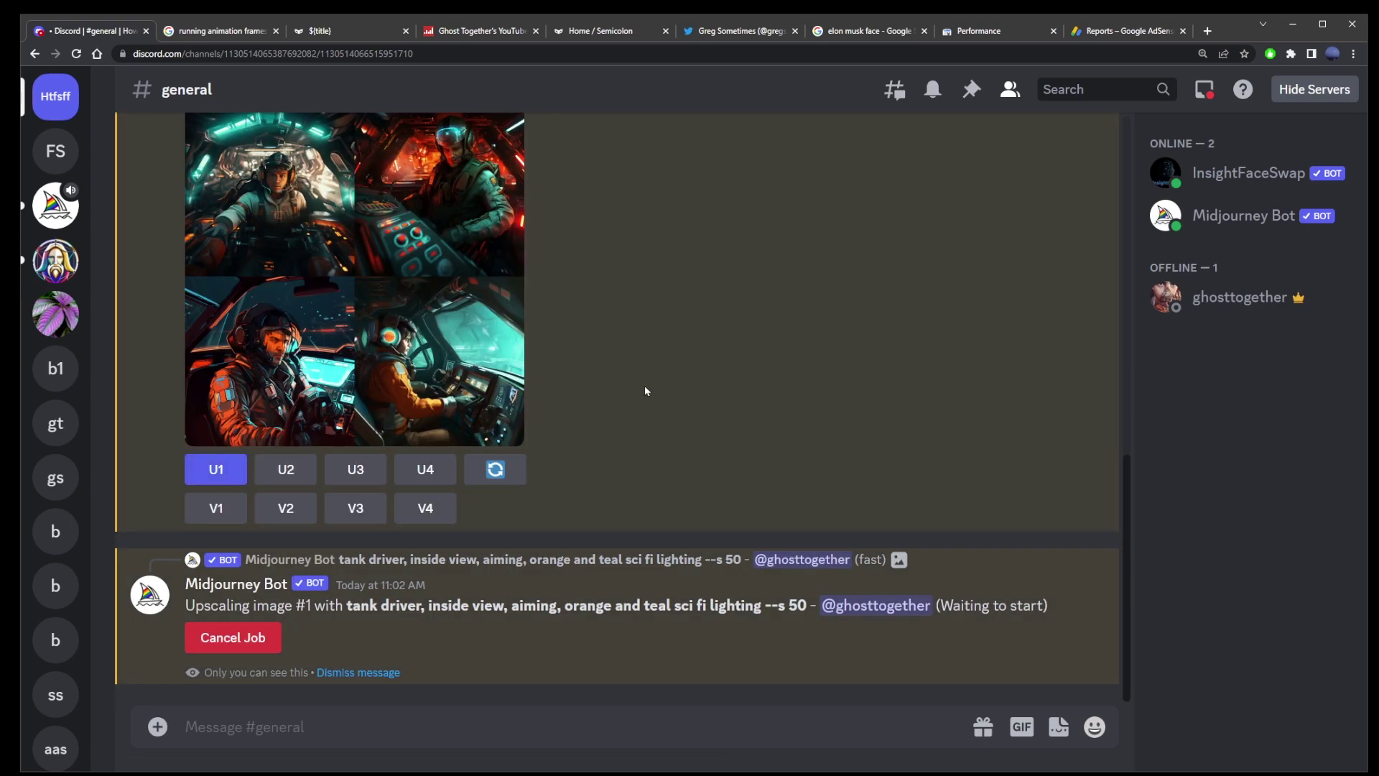
pyautogui.click(388, 344)
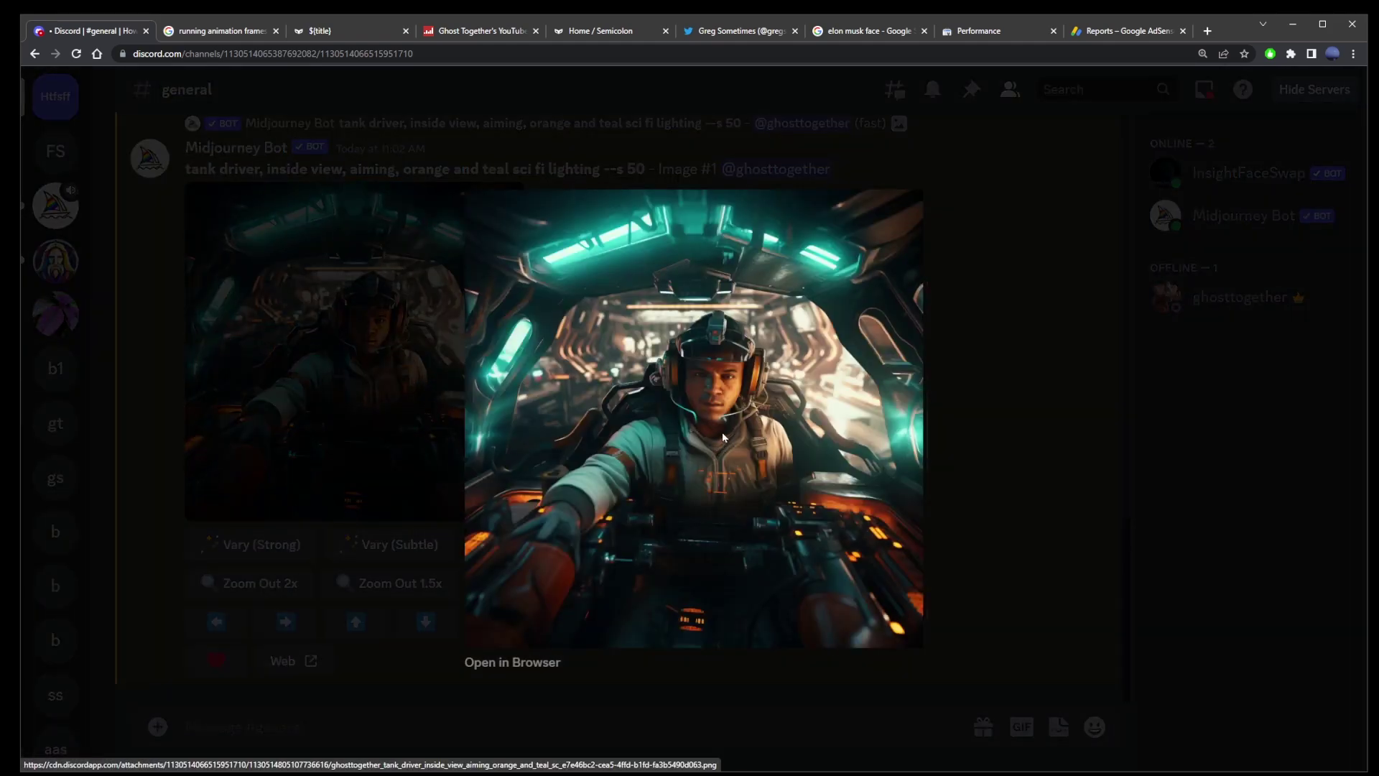
pyautogui.click(355, 378)
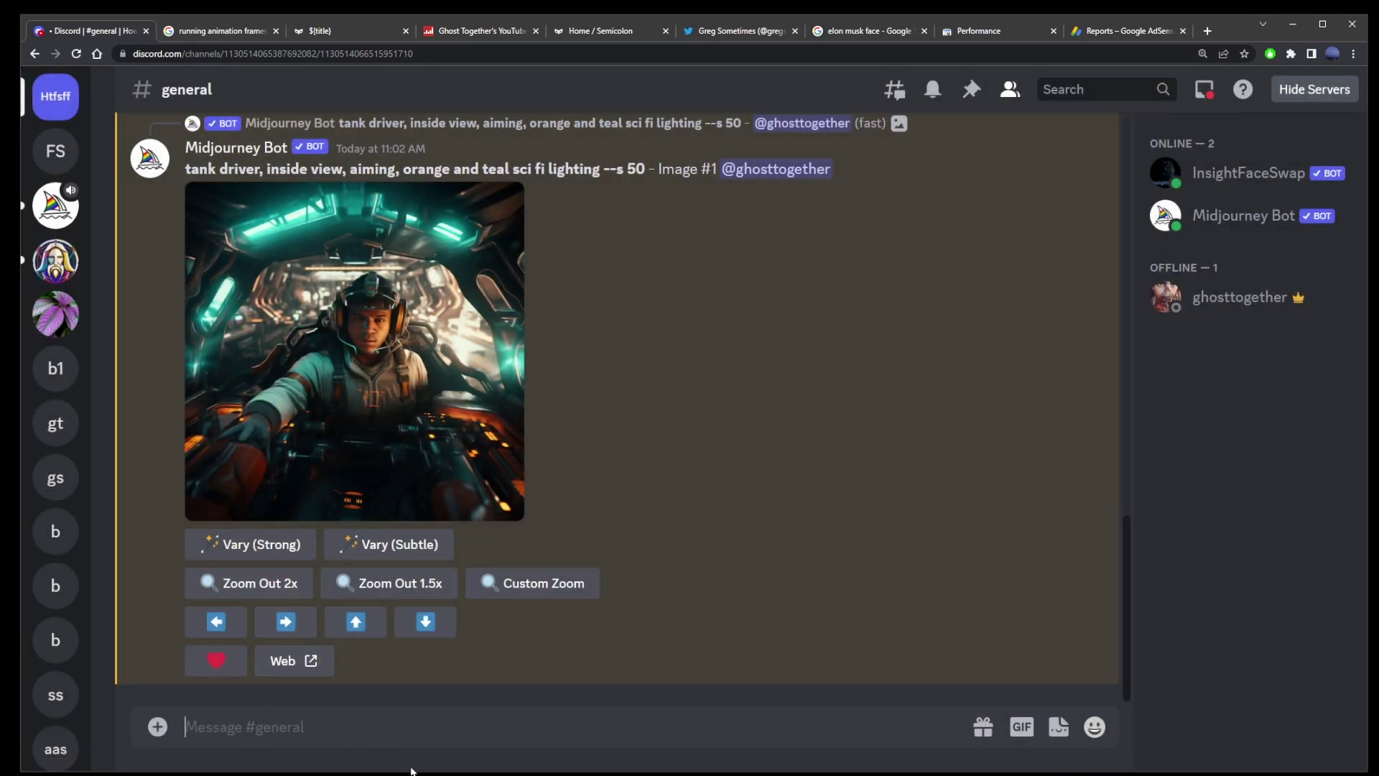
# Start the InsightFaceSwap /saveid command so its idname and image fields appear.
pyautogui.write('/')
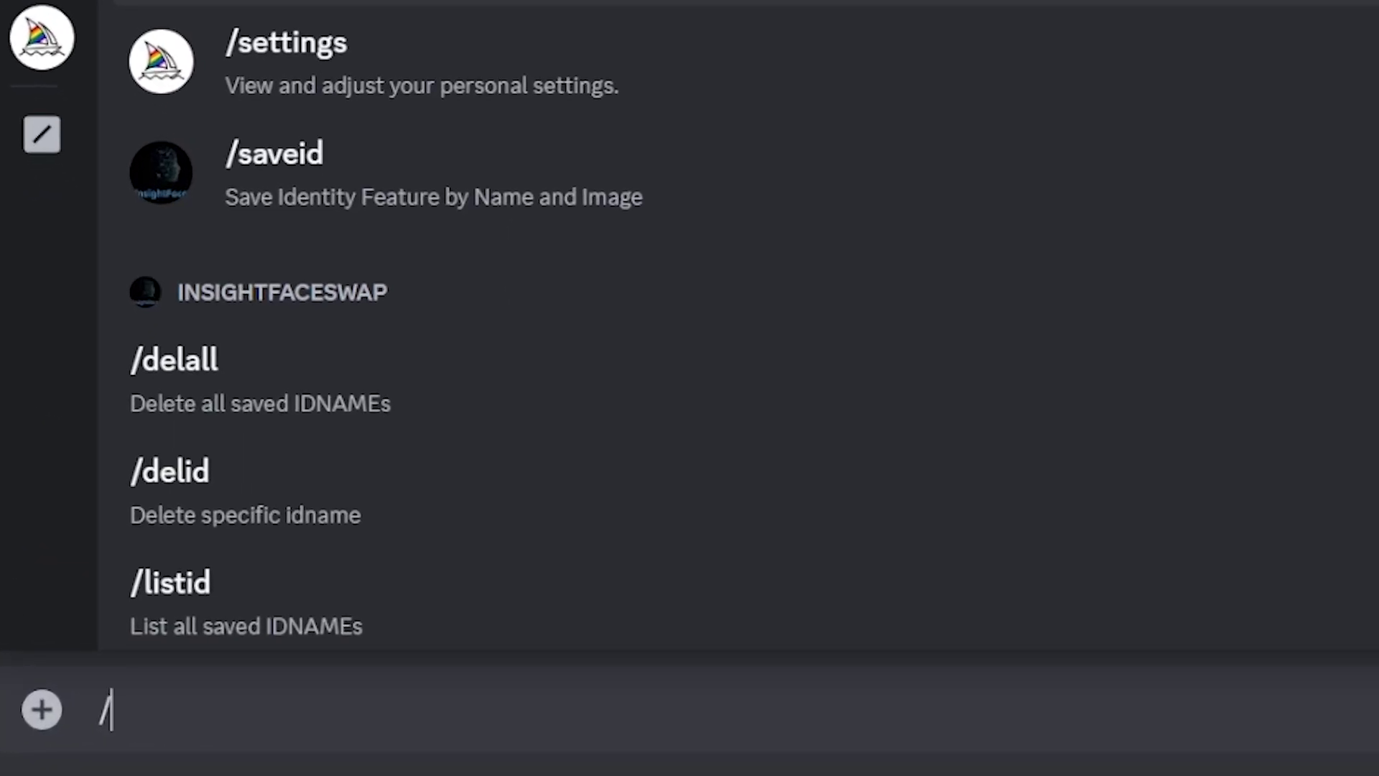
pyautogui.write('saveid')
pyautogui.hotkey('ctrl', 'a')
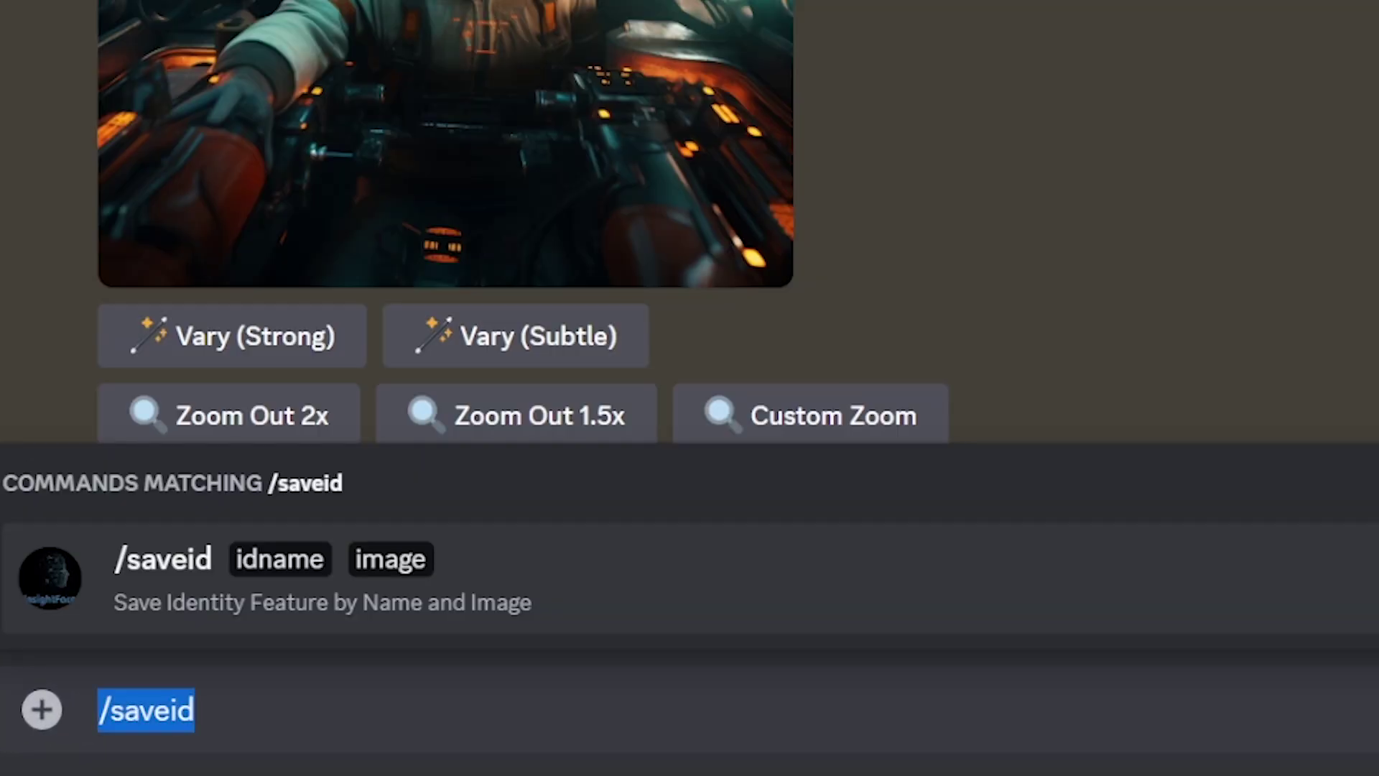
pyautogui.press('Right')
pyautogui.press('Tab')
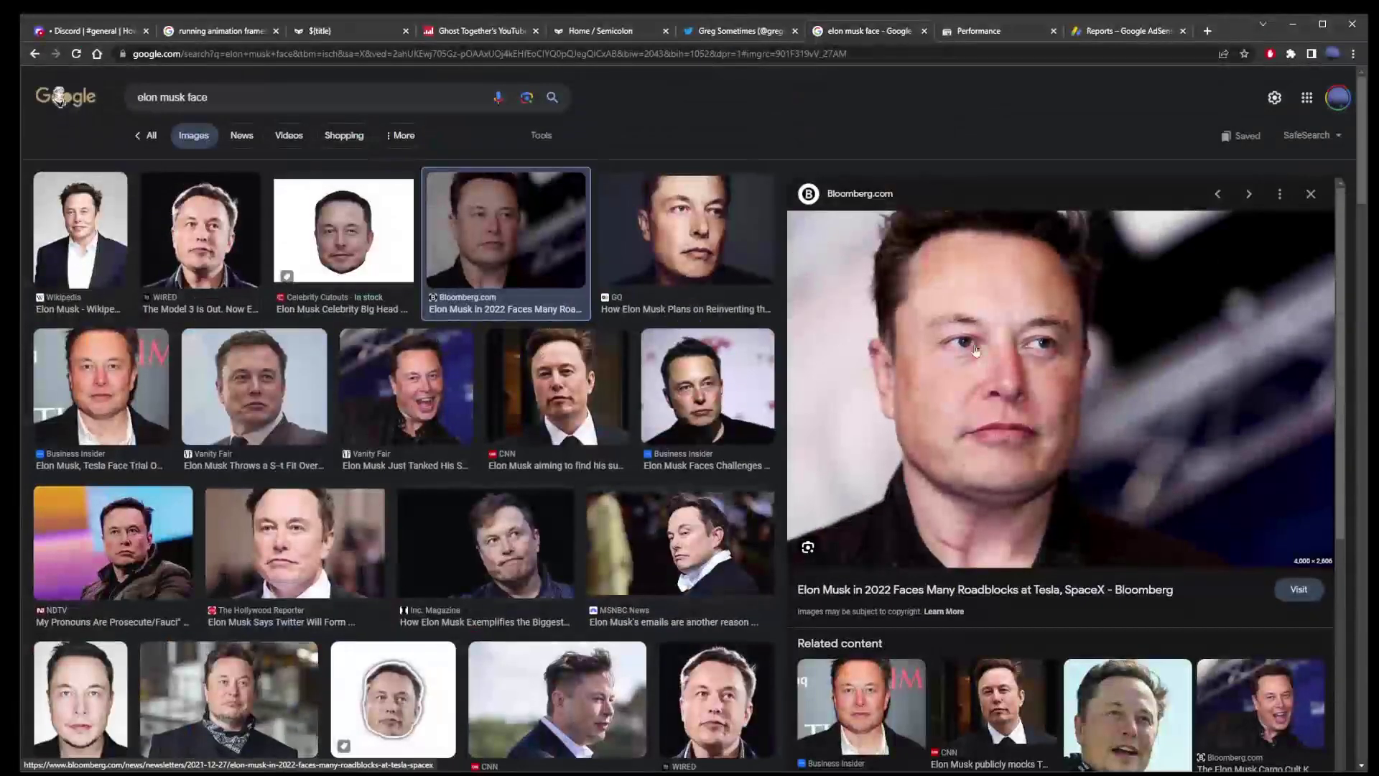
# Save the Elon Musk portrait as elonmusk-face.jpg in the production/generic-video folder.
pyautogui.rightClick(969, 286)
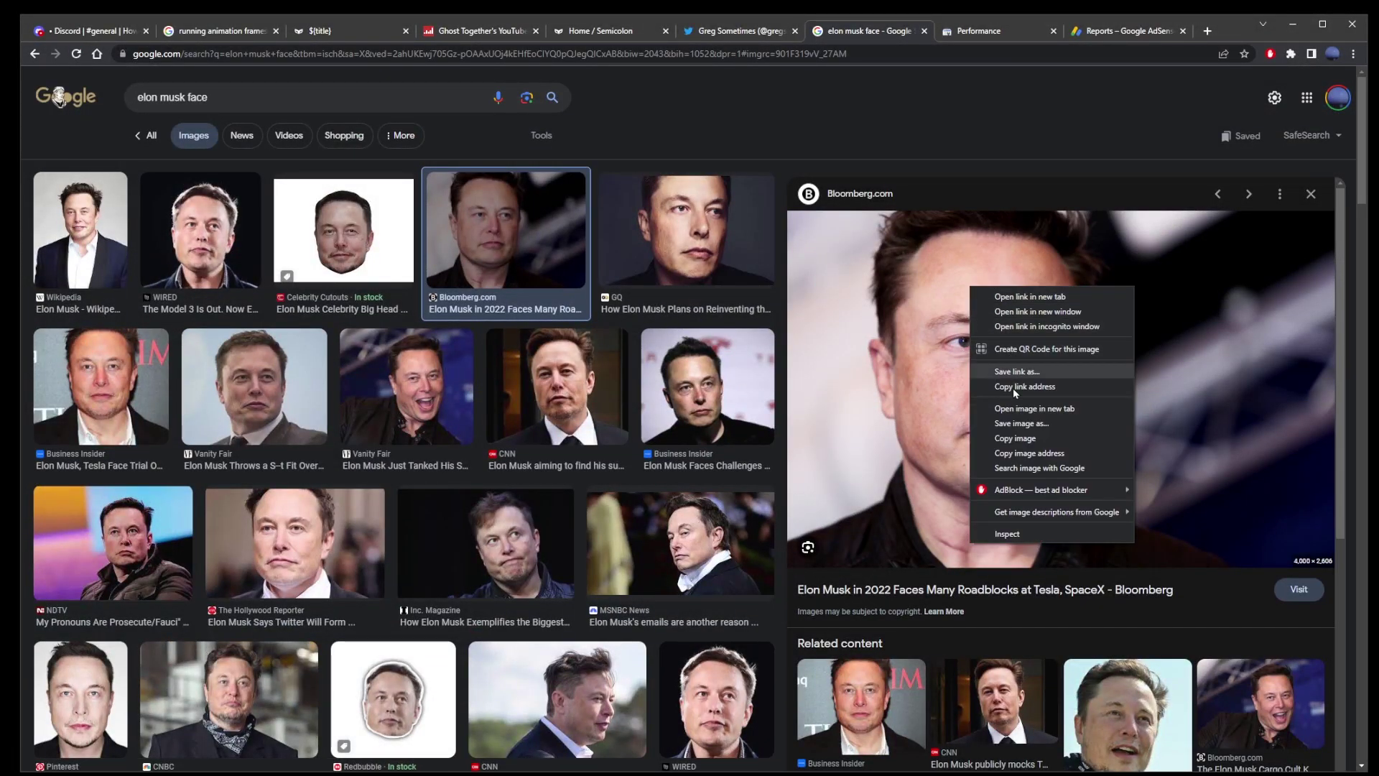
pyautogui.click(1068, 424)
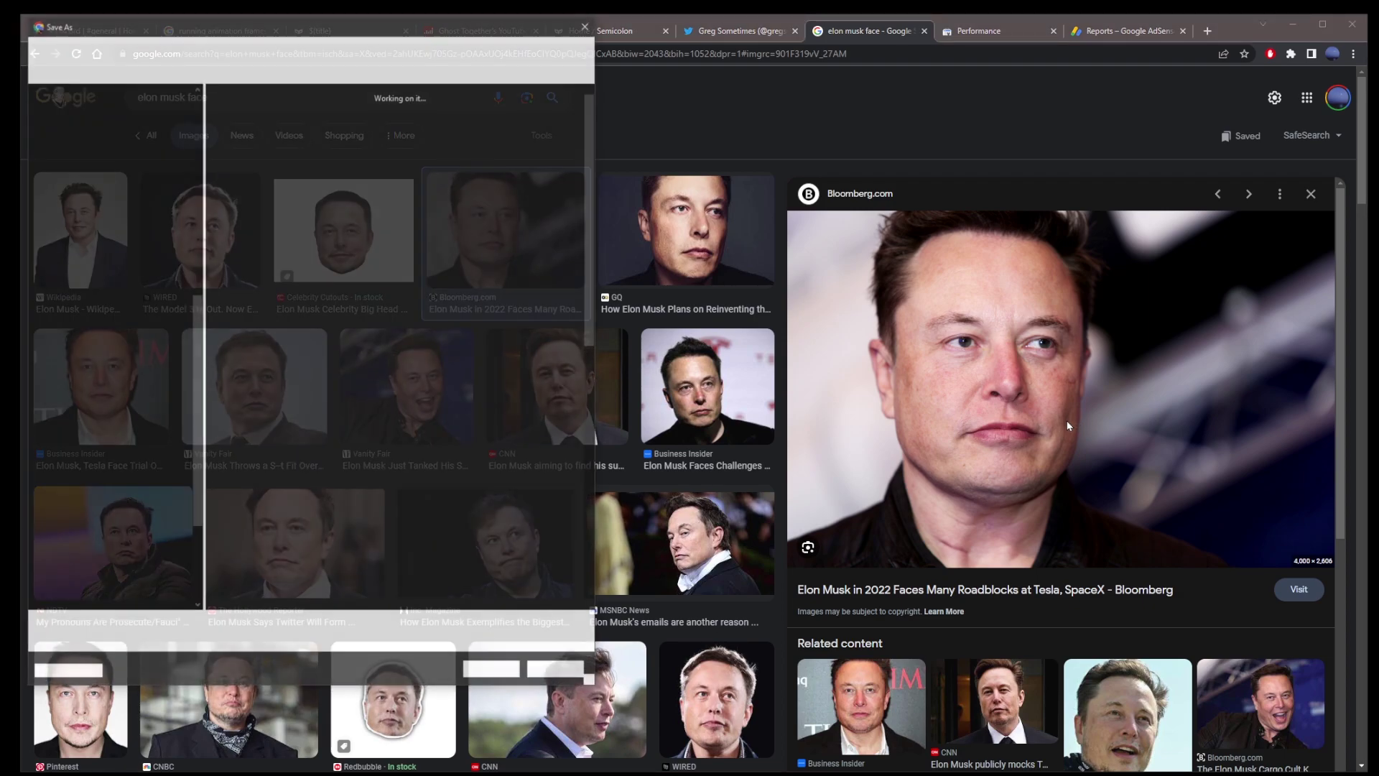
pyautogui.scroll(5, 153, 201)
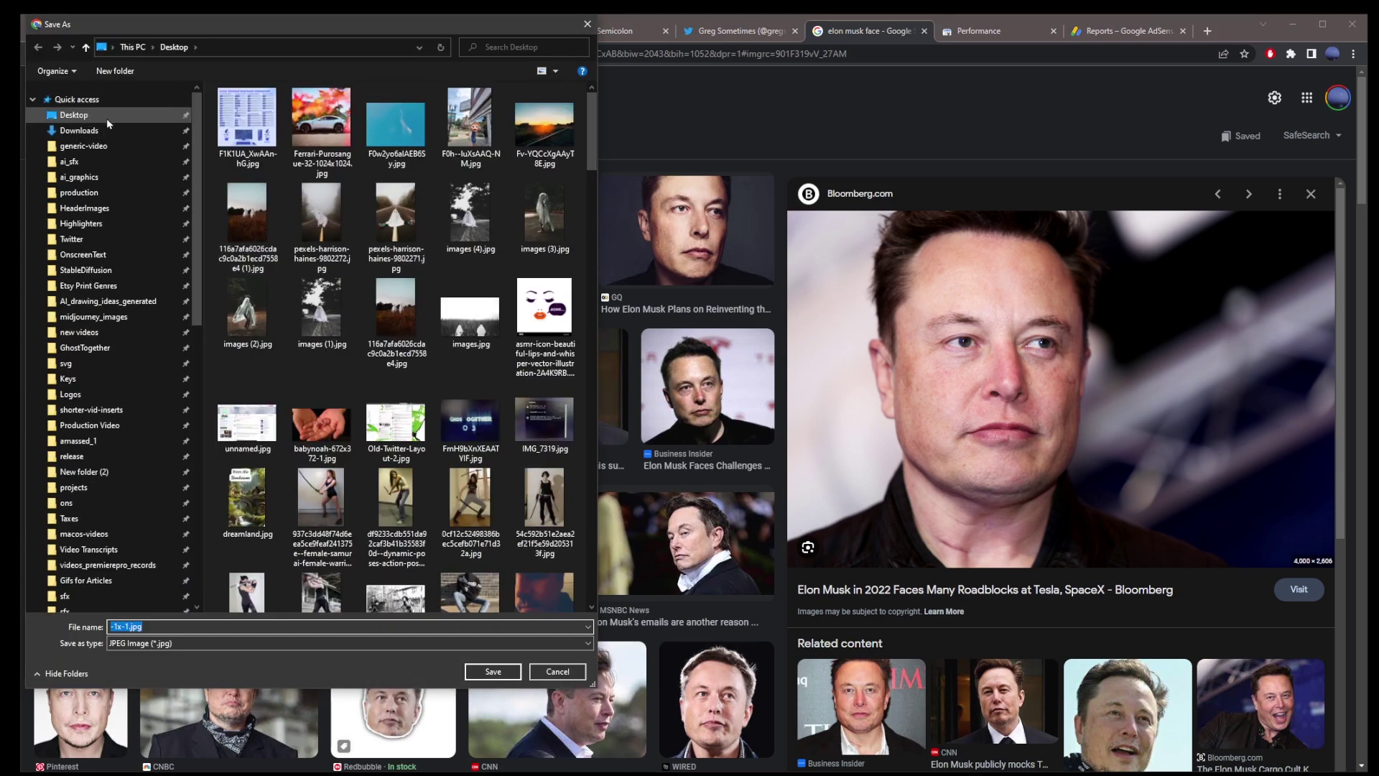
pyautogui.click(83, 146)
pyautogui.click(345, 627)
pyautogui.write('el')
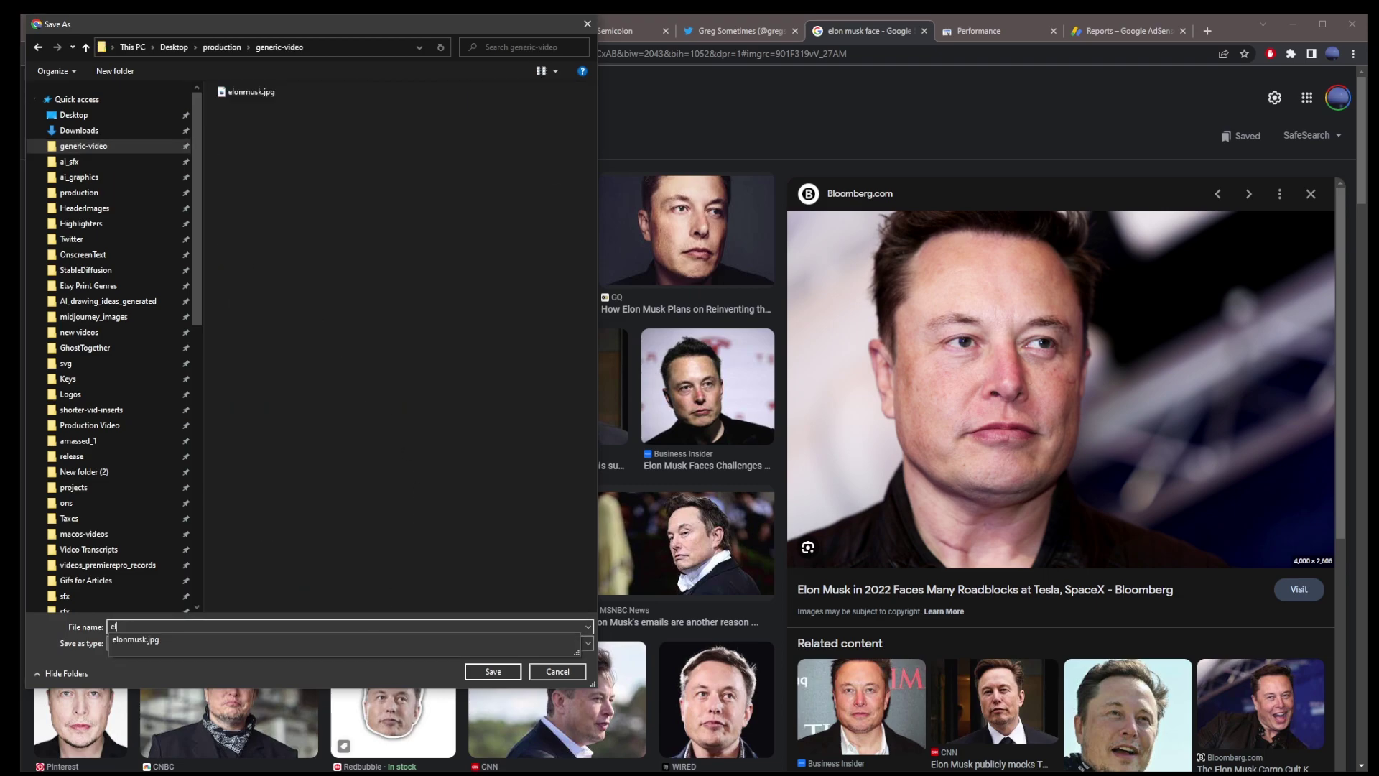
pyautogui.write('onmusk-face')
pyautogui.press('Return')
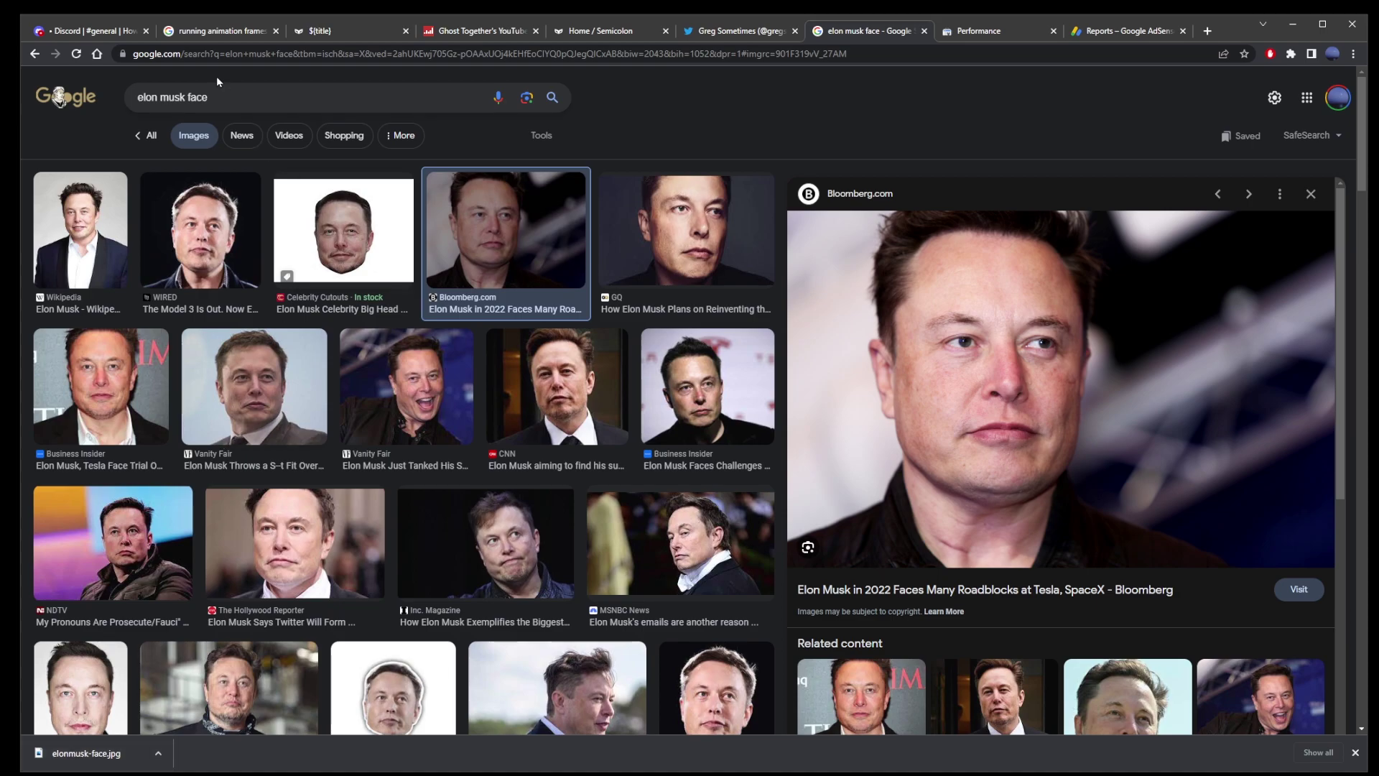
# Submit /saveid with elonmusk-face.jpg as the image and 'elonmusk' as the idname.
pyautogui.click(85, 29)
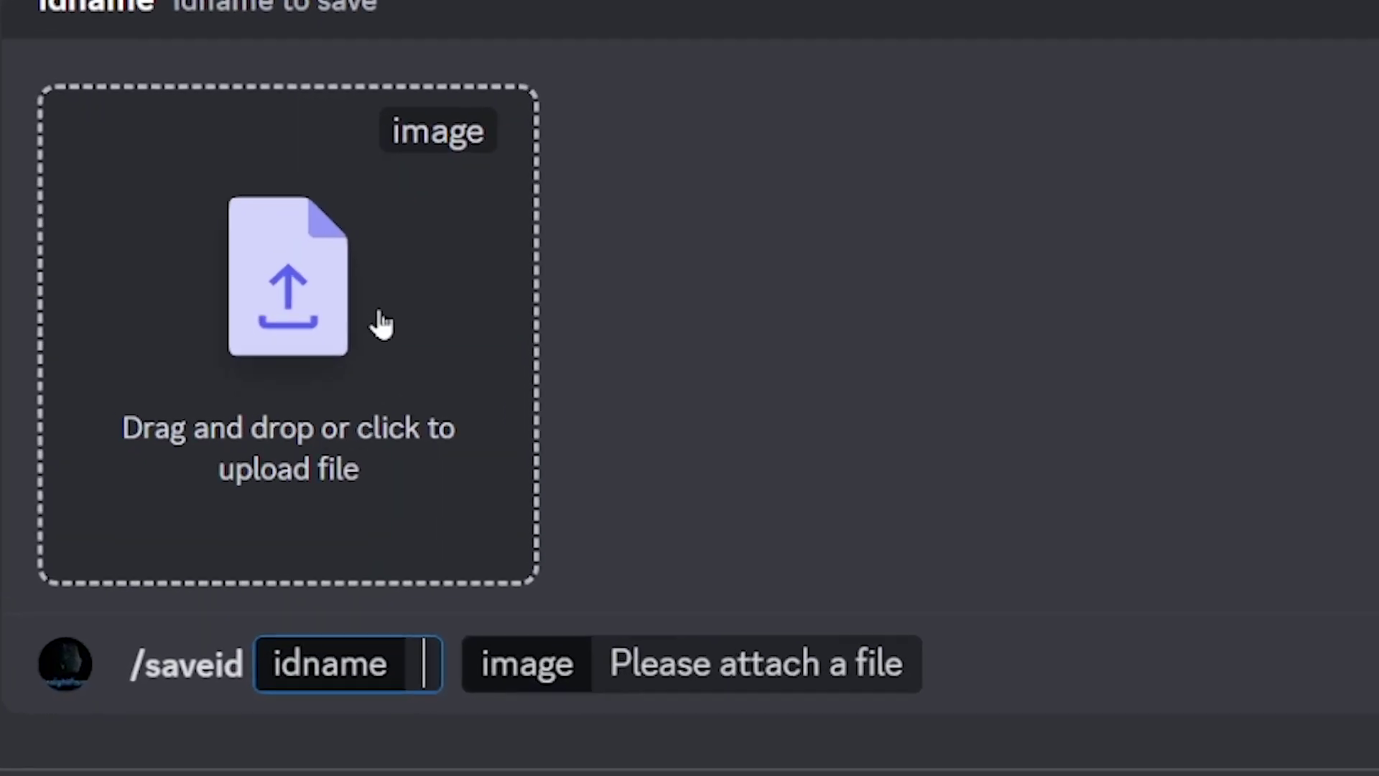
pyautogui.click(266, 539)
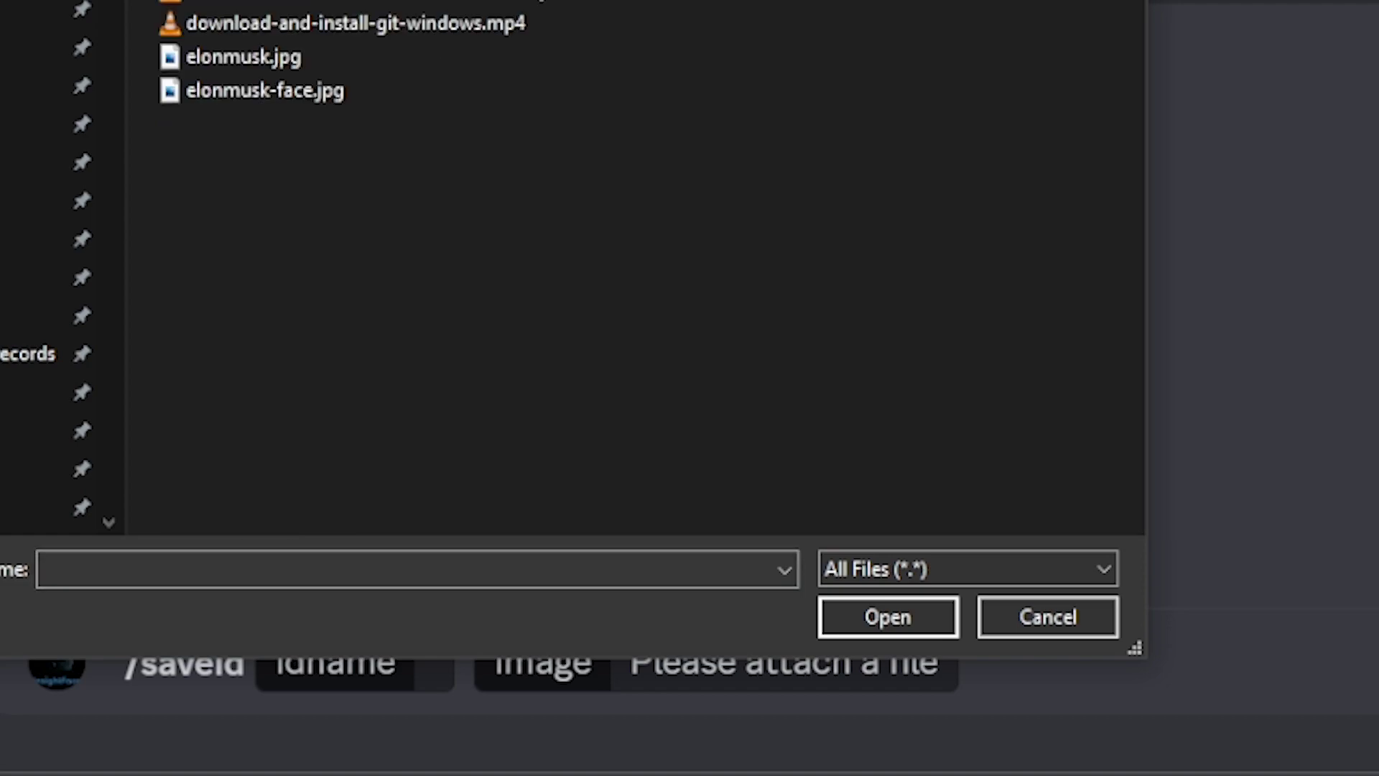
pyautogui.click(233, 101)
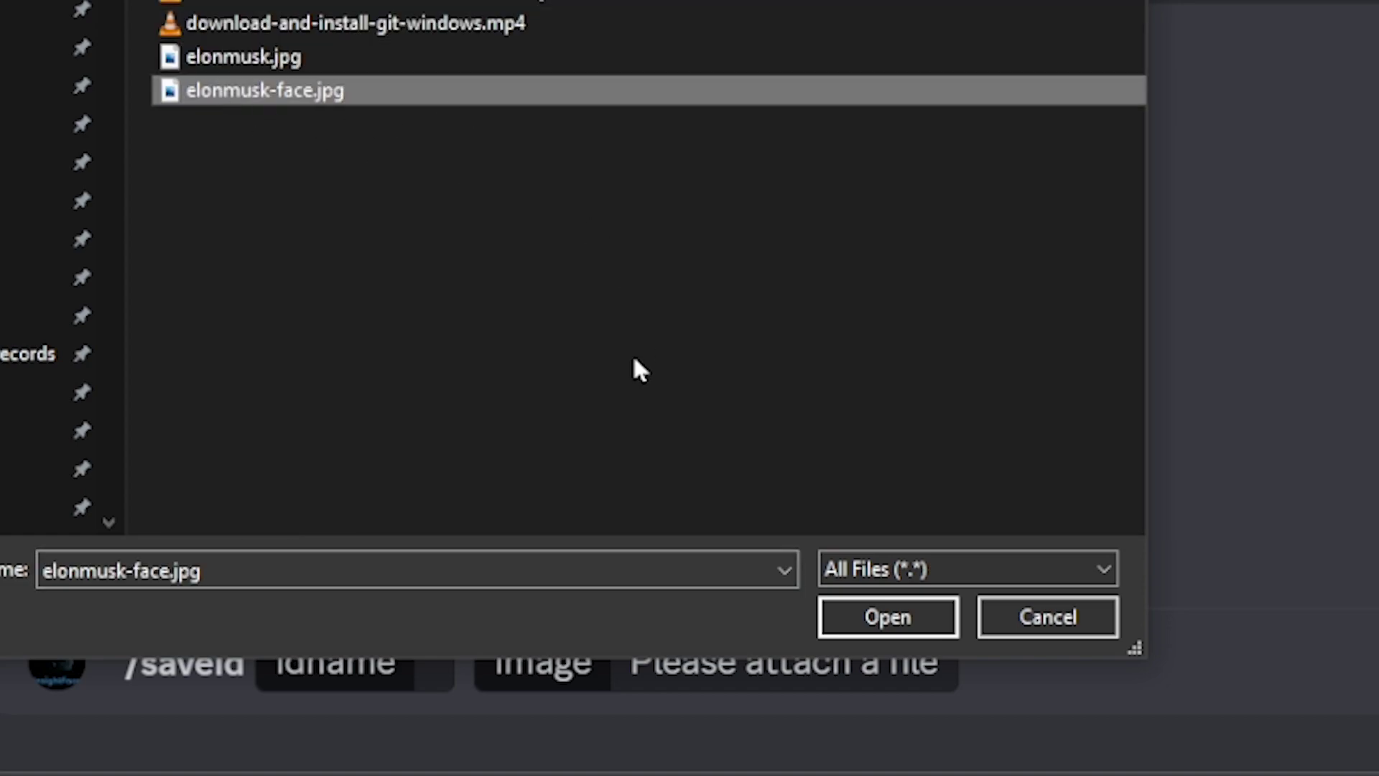
pyautogui.click(899, 623)
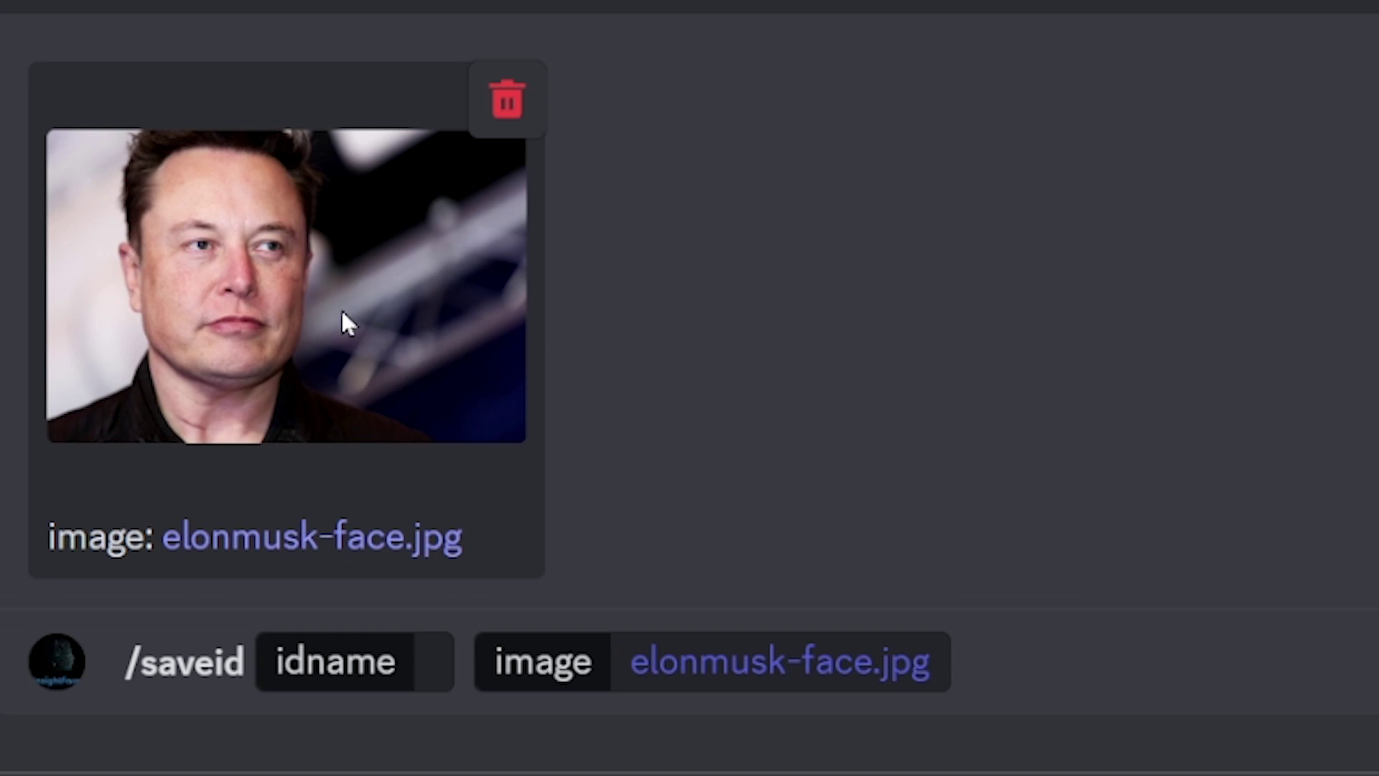
pyautogui.click(381, 663)
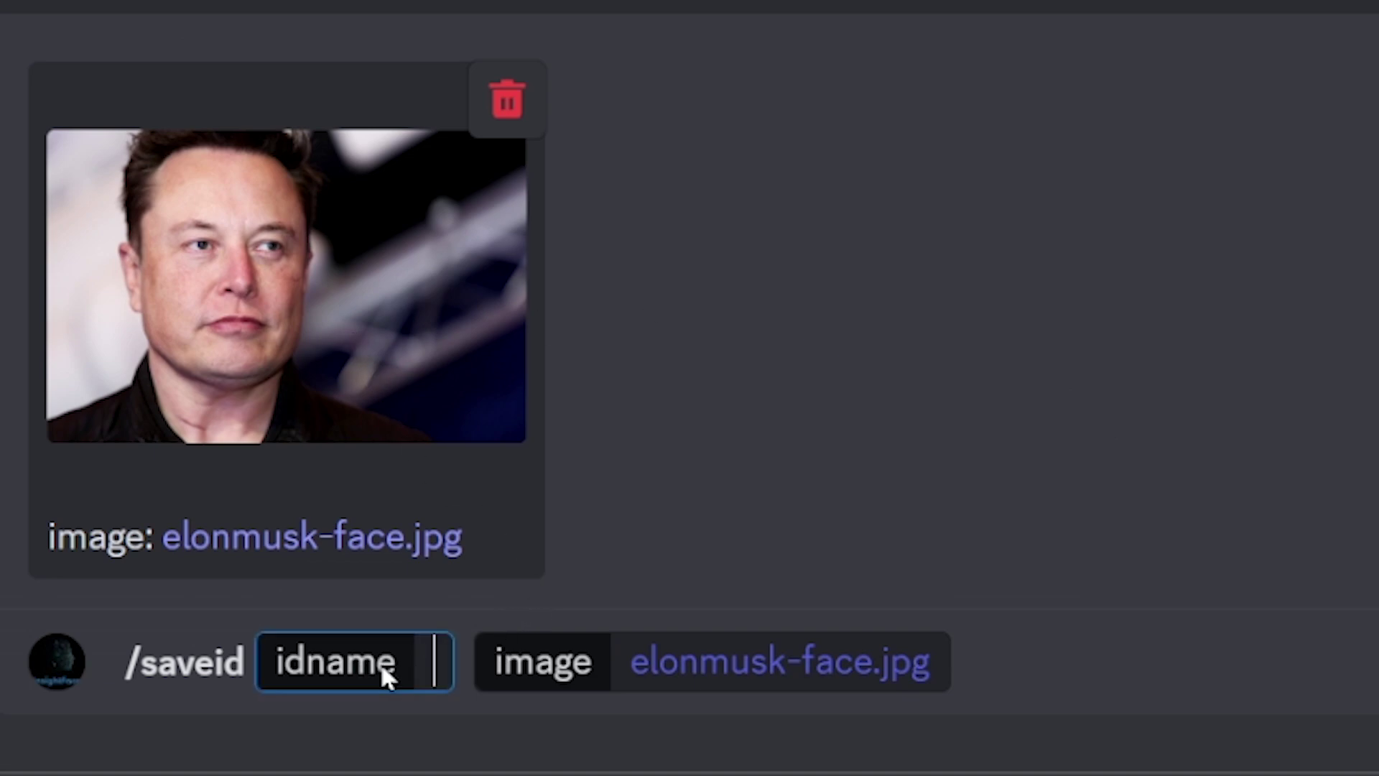
pyautogui.write('e')
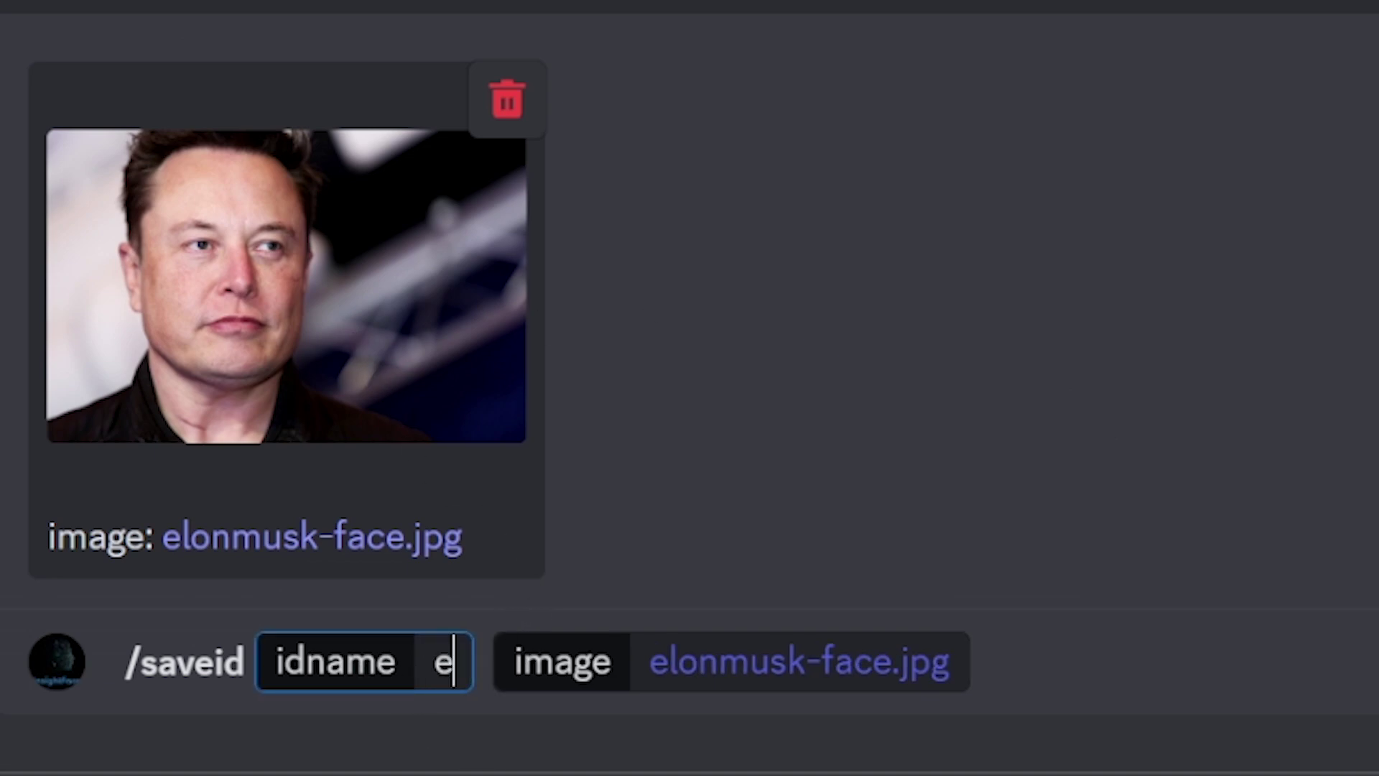
pyautogui.write('lonmusk')
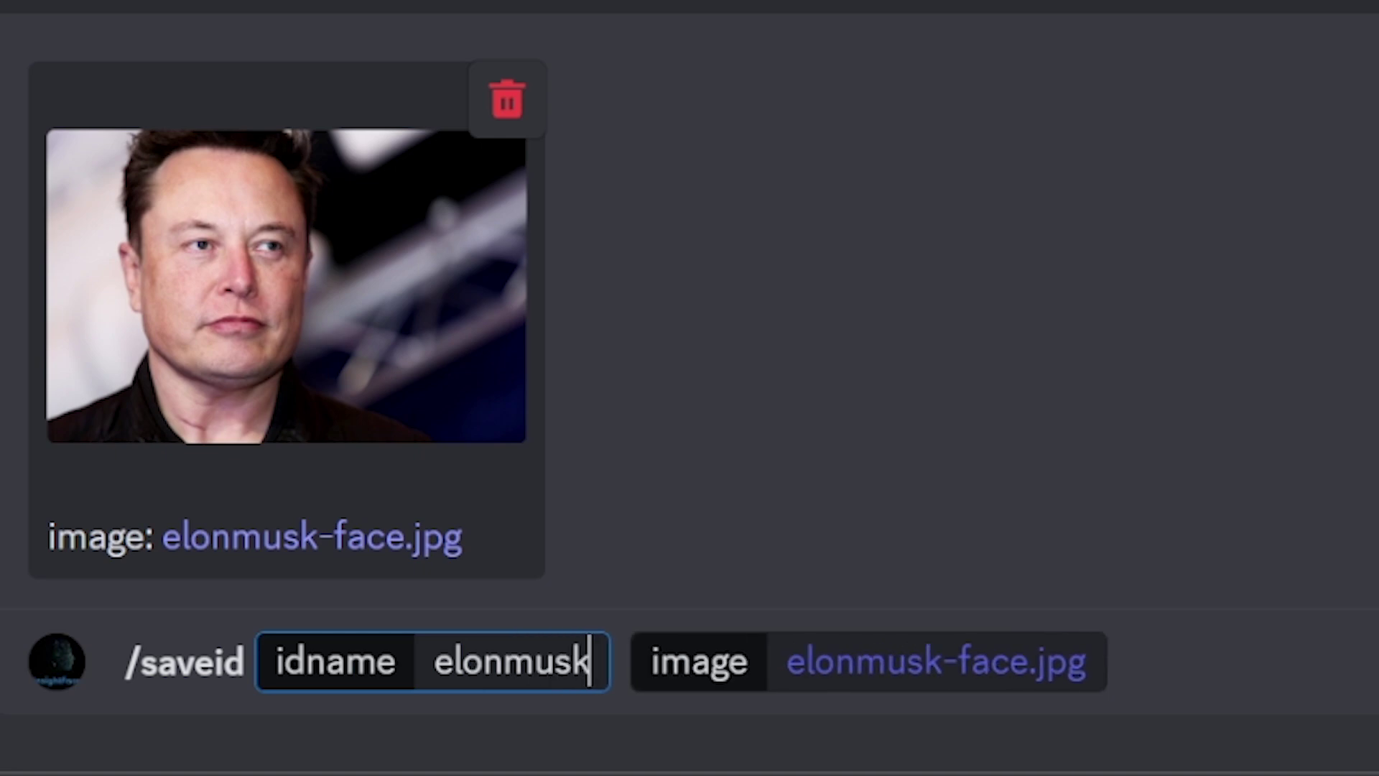
pyautogui.write('sdfsd')
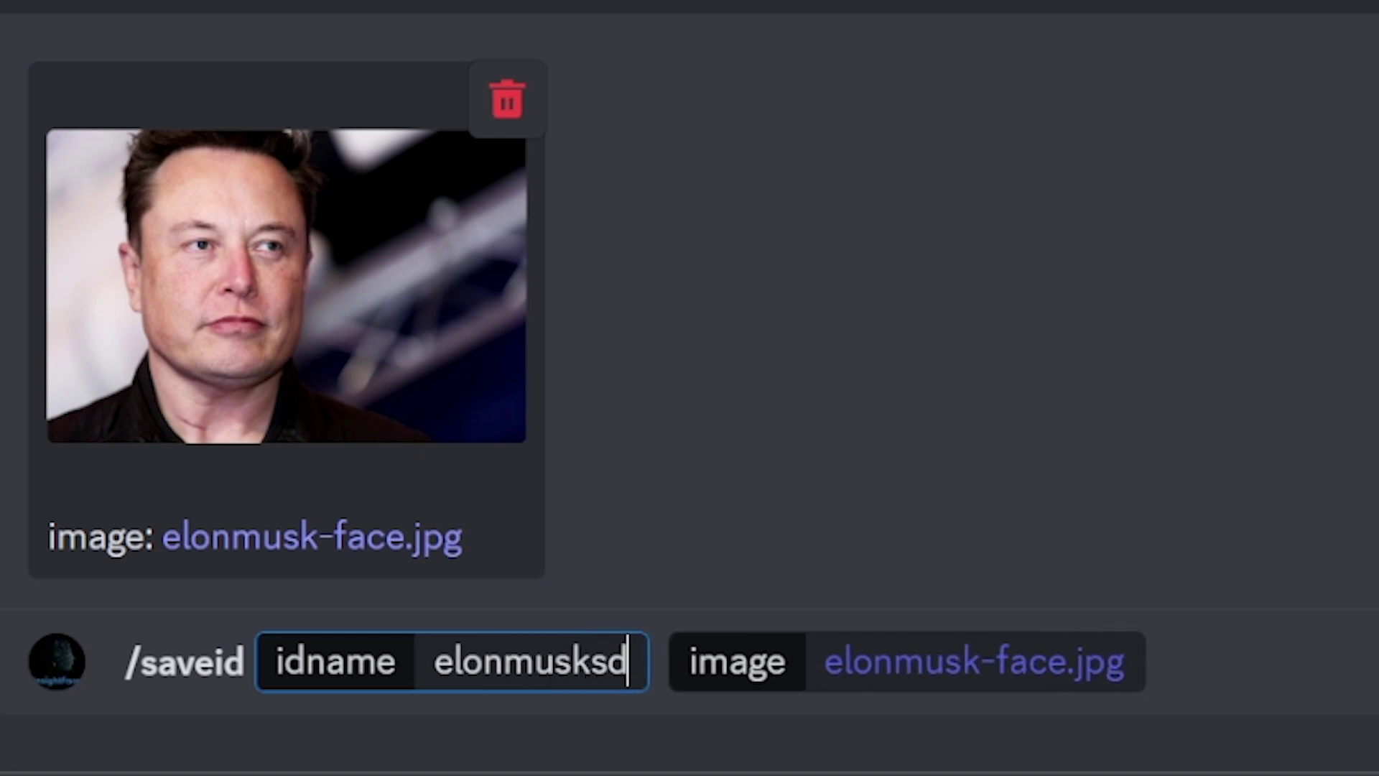
pyautogui.press('BackSpace')
pyautogui.press('BackSpace')
pyautogui.press('BackSpace')
pyautogui.hotkey('ctrl', 'a')
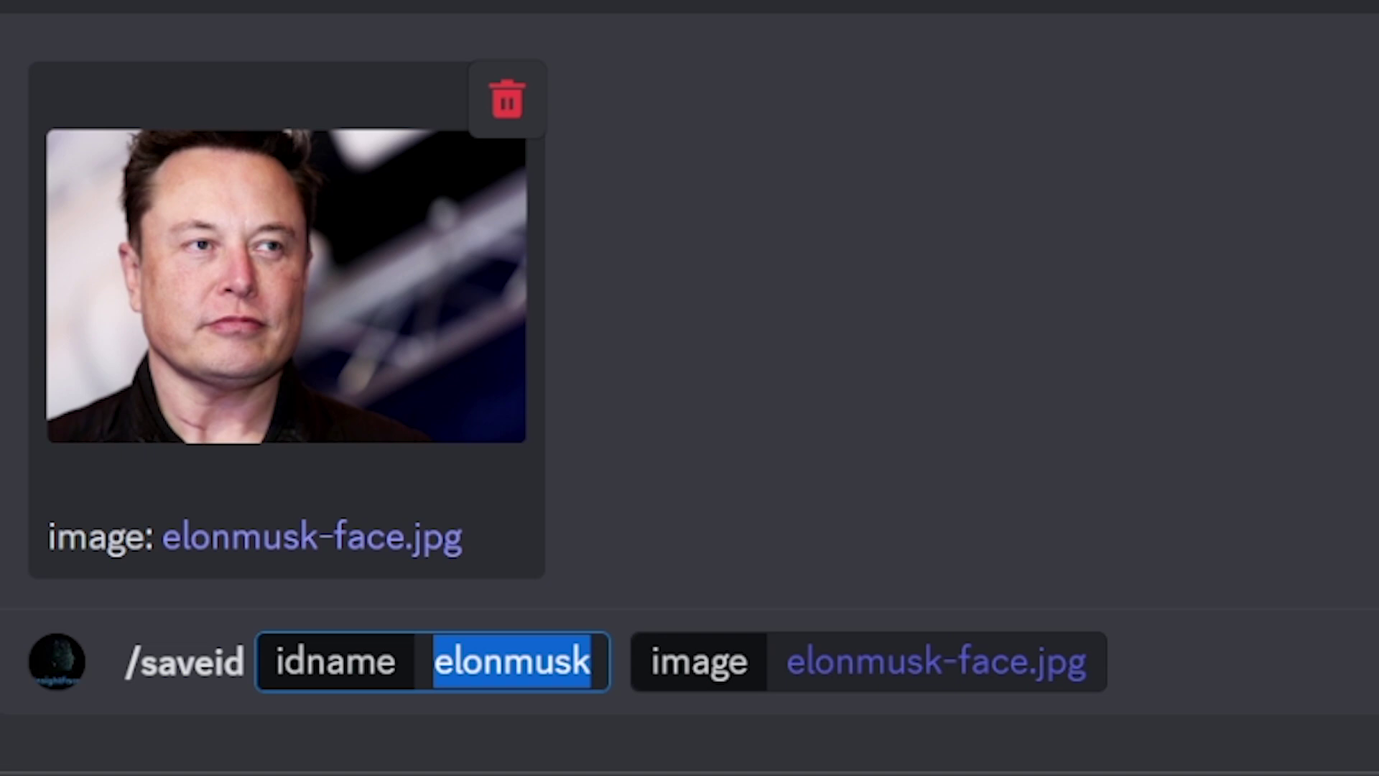
pyautogui.press('Right')
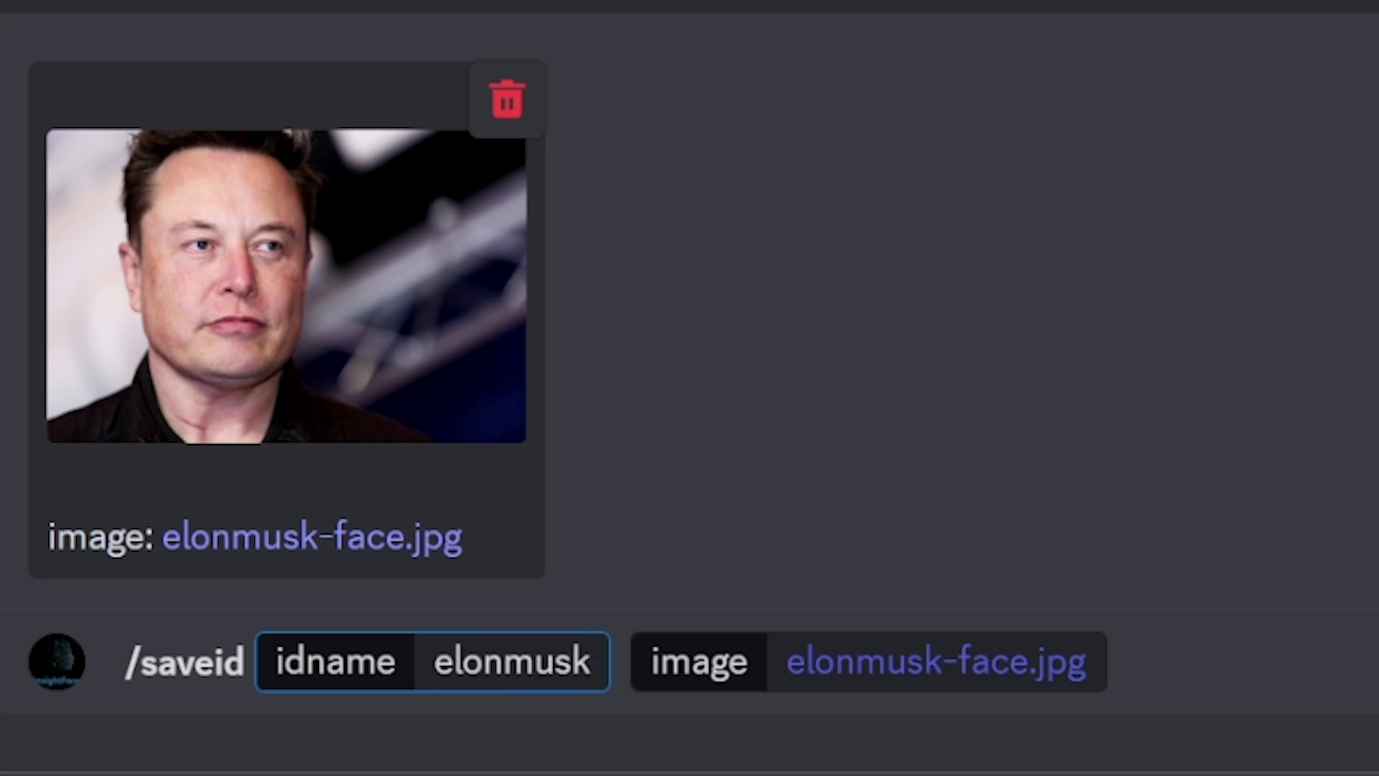
pyautogui.press('Return')
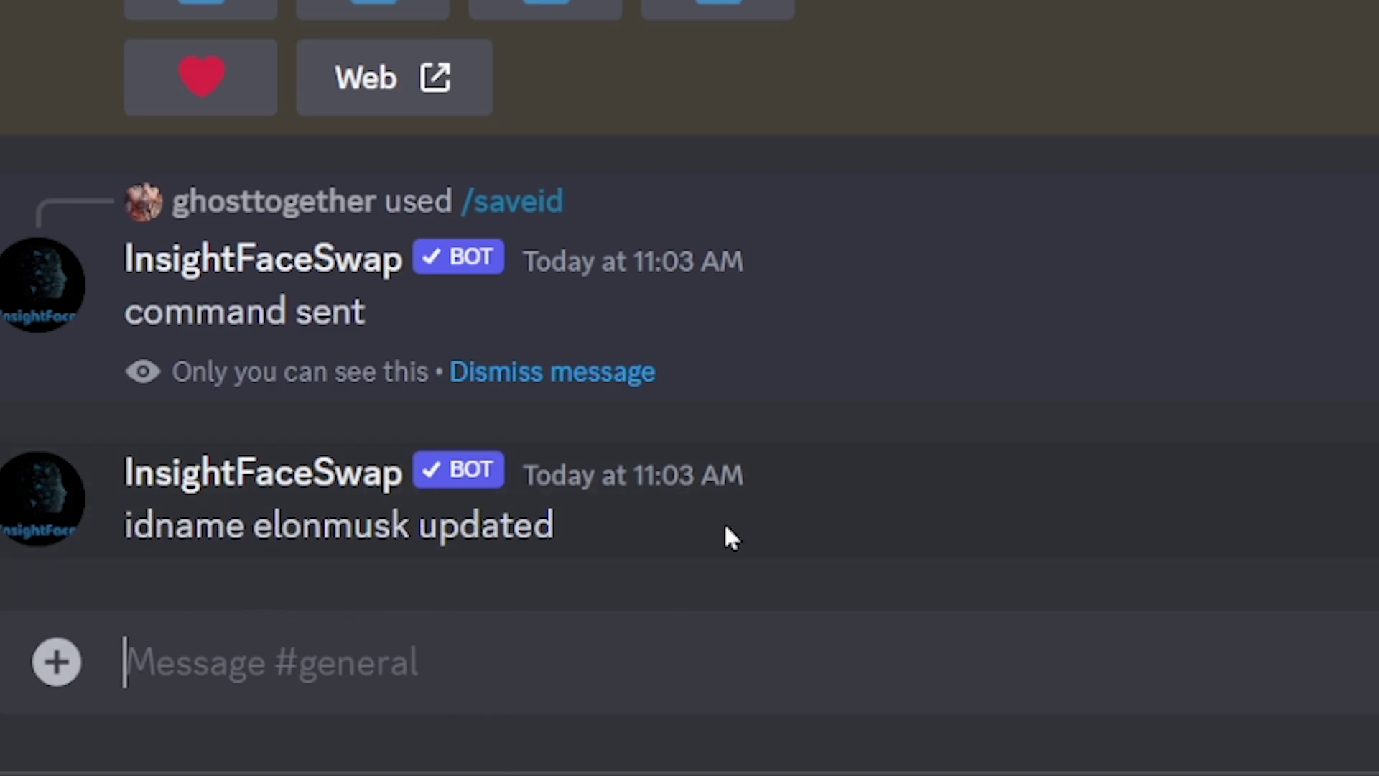
# Send the tank driver image message to the INSwapper app.
pyautogui.scroll(4, 728, 524)
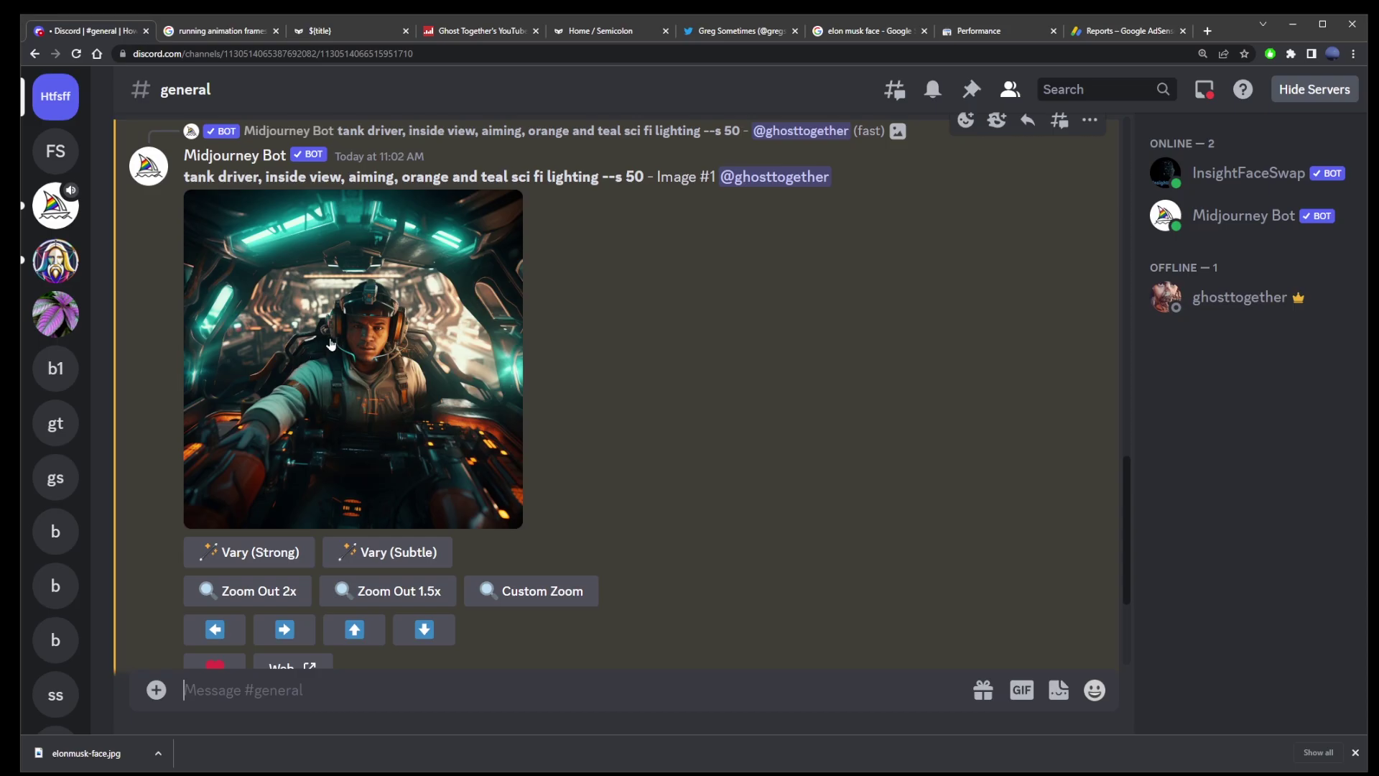
pyautogui.rightClick(348, 268)
pyautogui.moveTo(438, 535)
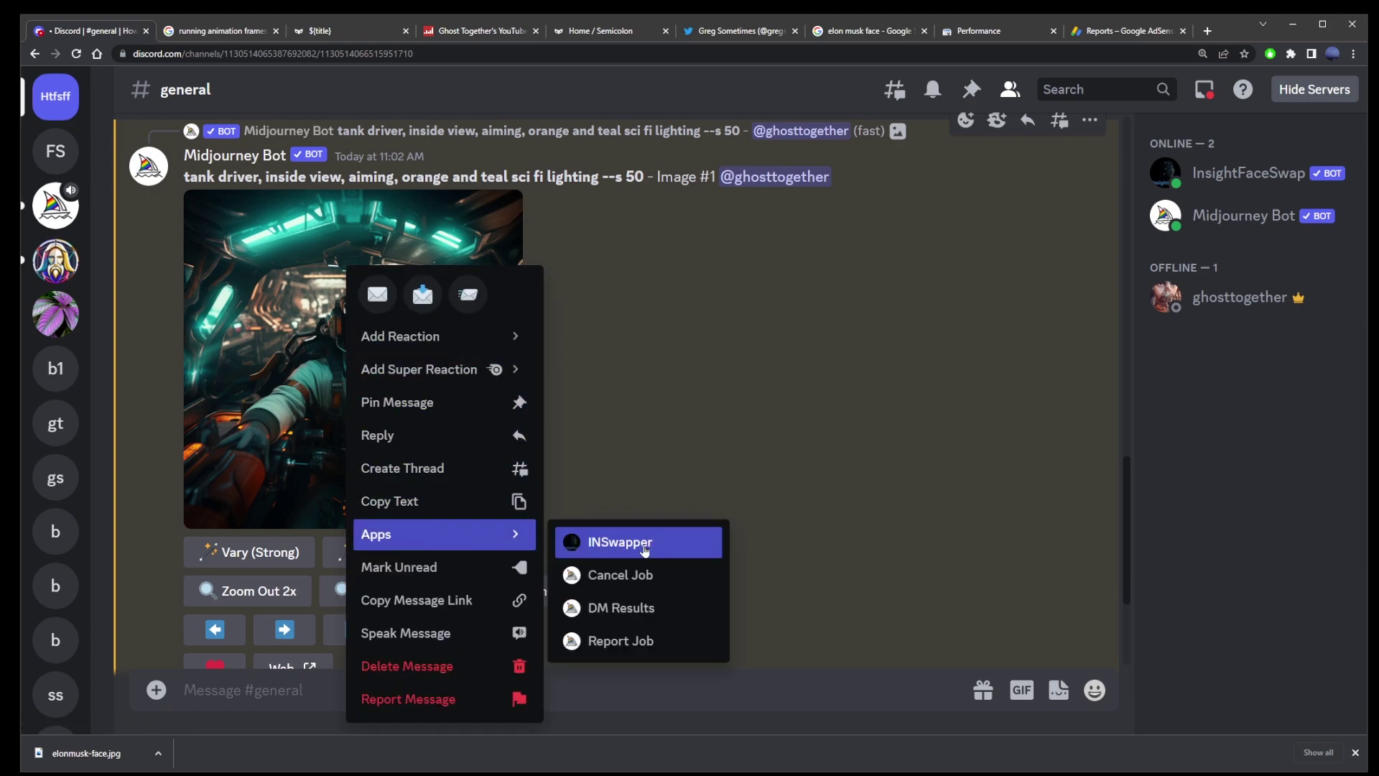
pyautogui.click(644, 550)
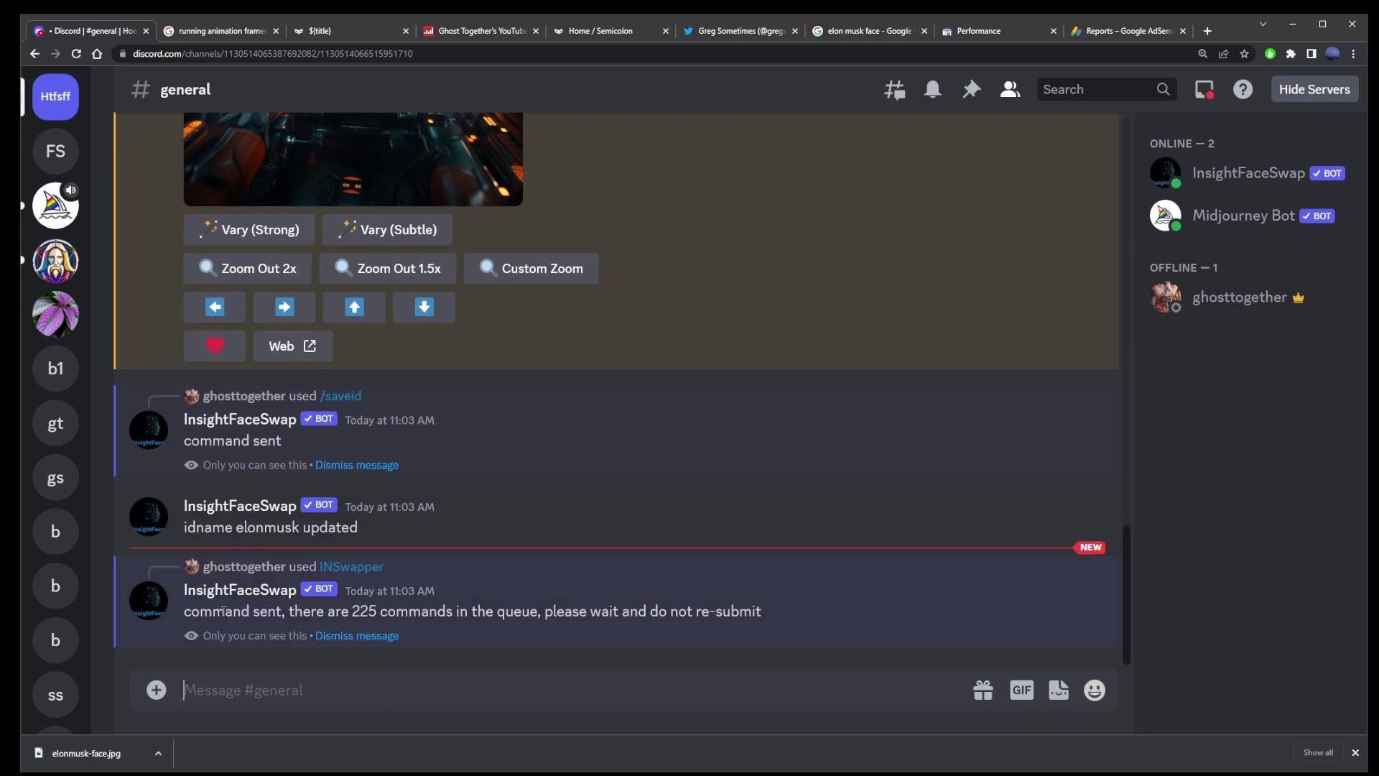
# Highlight the queue notice, close the browser download bar and focus the message box.
pyautogui.moveTo(200, 610)
pyautogui.mouseDown()
pyautogui.moveTo(503, 611)
pyautogui.moveTo(185, 611)
pyautogui.mouseUp()
pyautogui.moveTo(564, 606); pyautogui.dragTo(733, 611)
pyautogui.click(704, 614)
pyautogui.click(1355, 752)
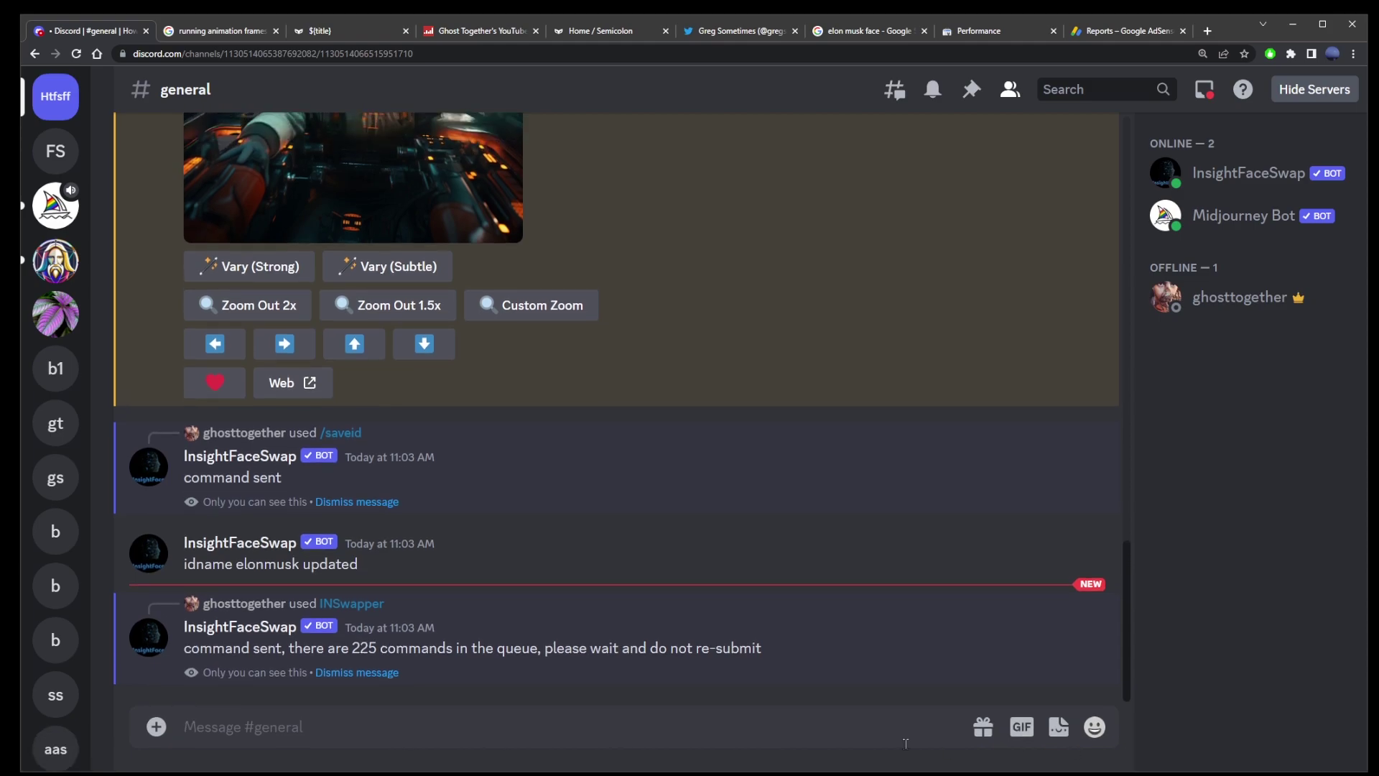
pyautogui.click(406, 737)
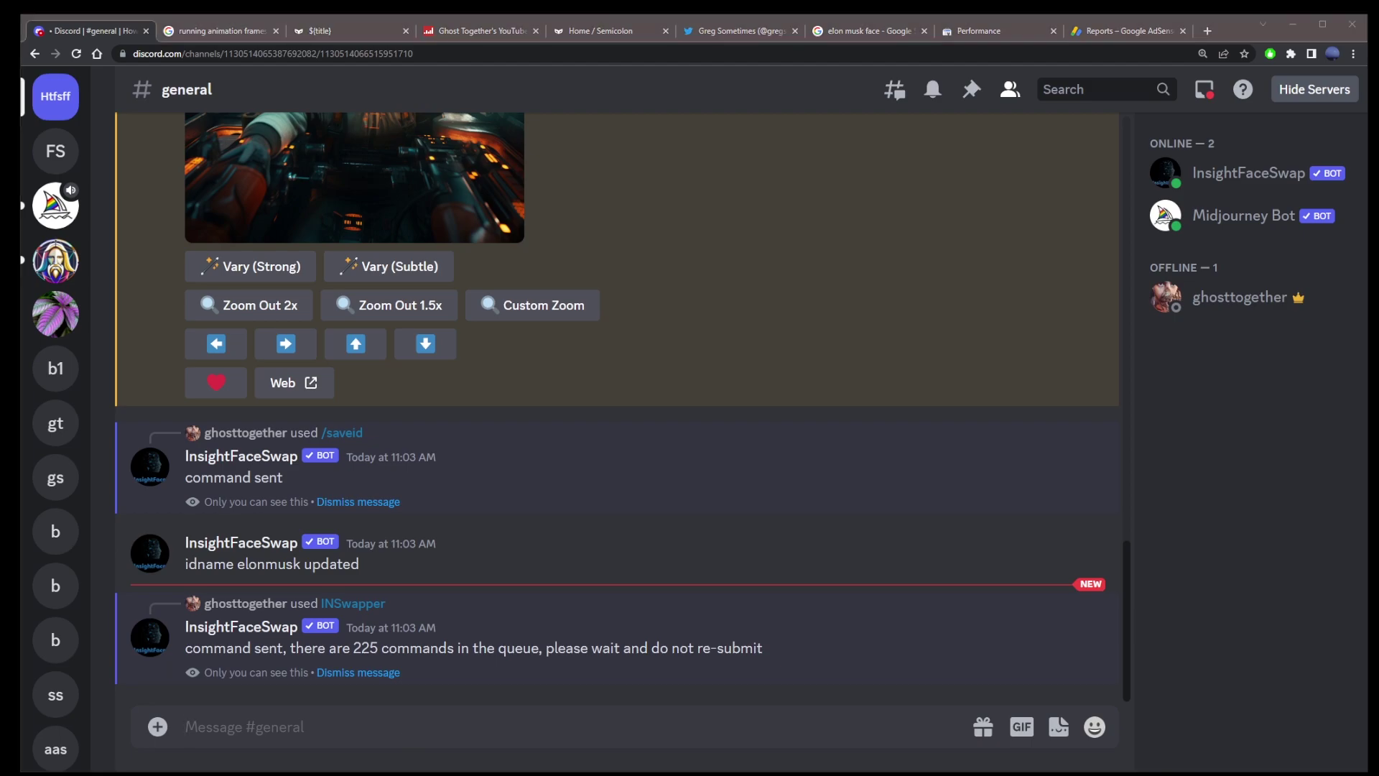
# Open the face-swapped tank driver result in its own browser tab and zoom in.
pyautogui.click(588, 563)
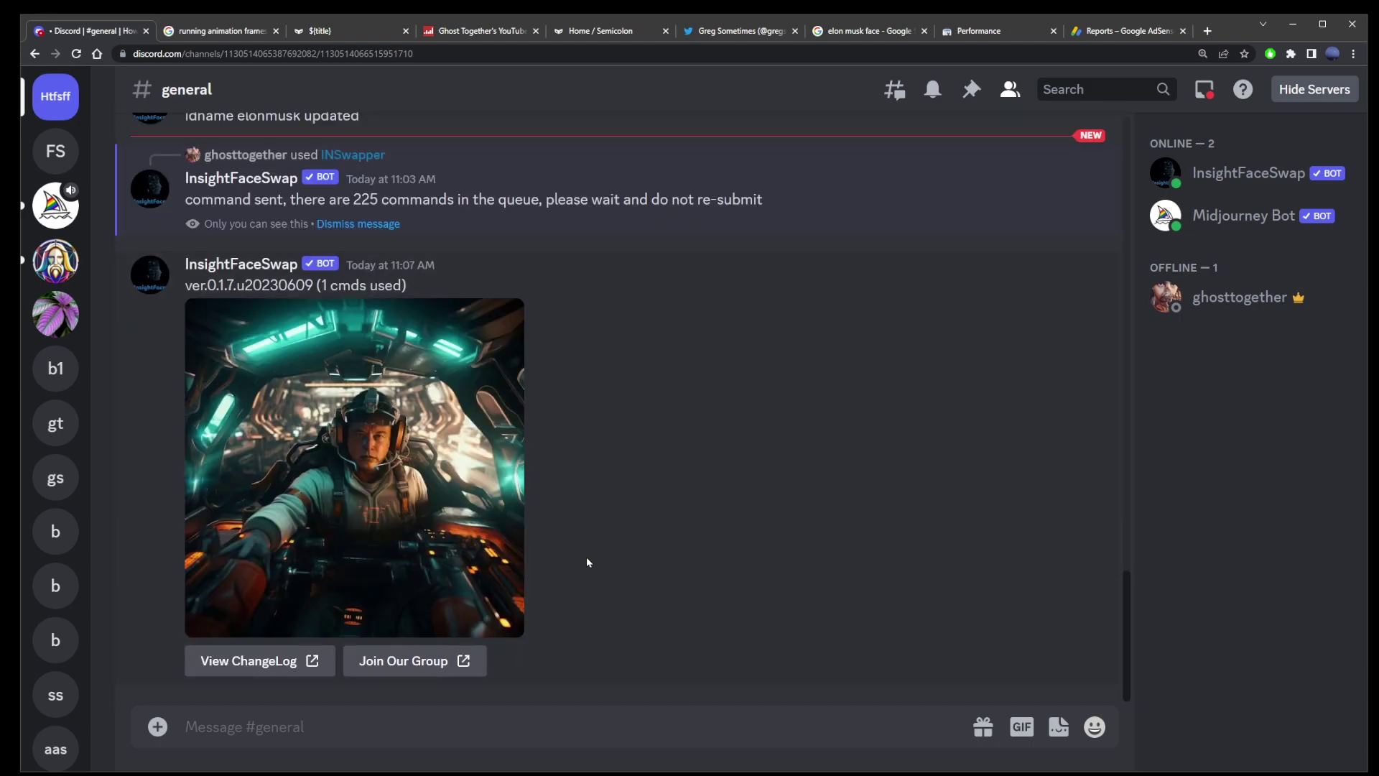
pyautogui.click(388, 431)
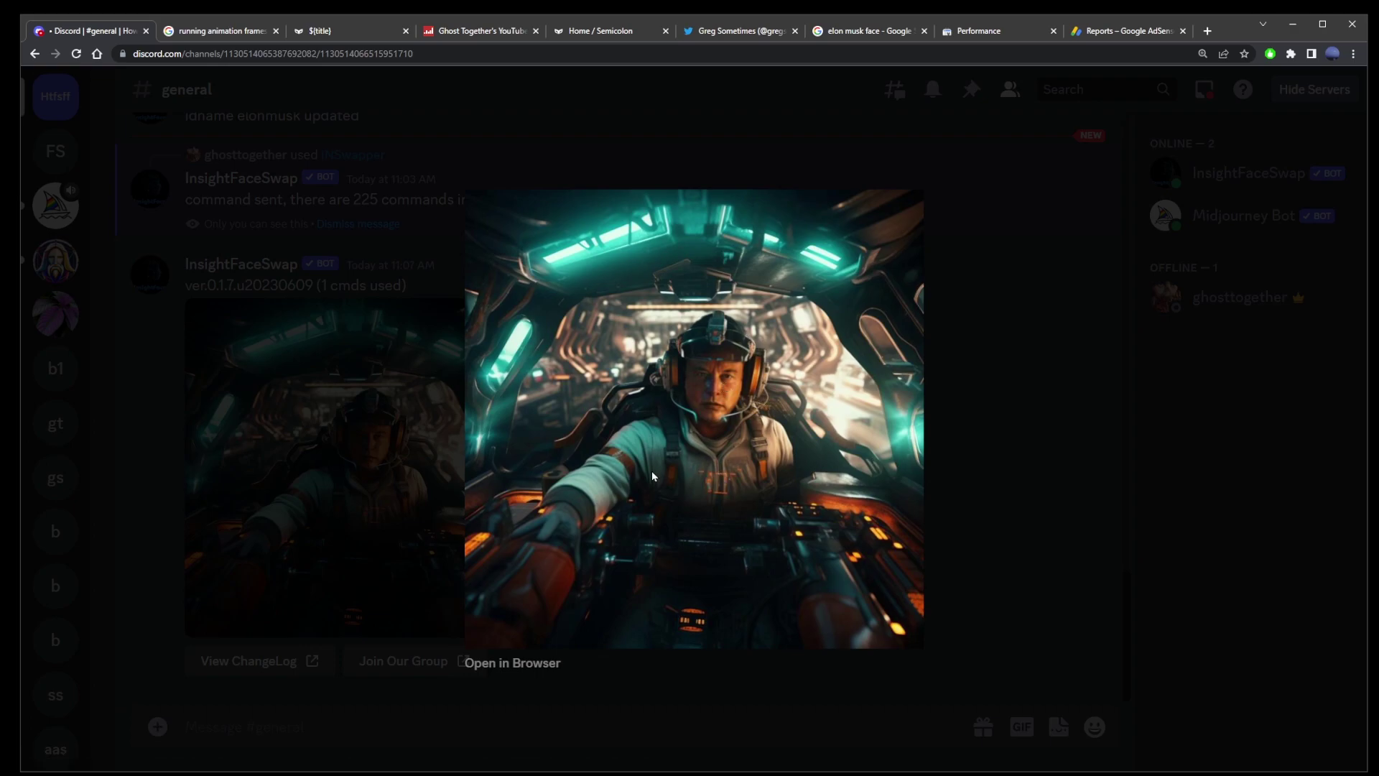
pyautogui.rightClick(686, 433)
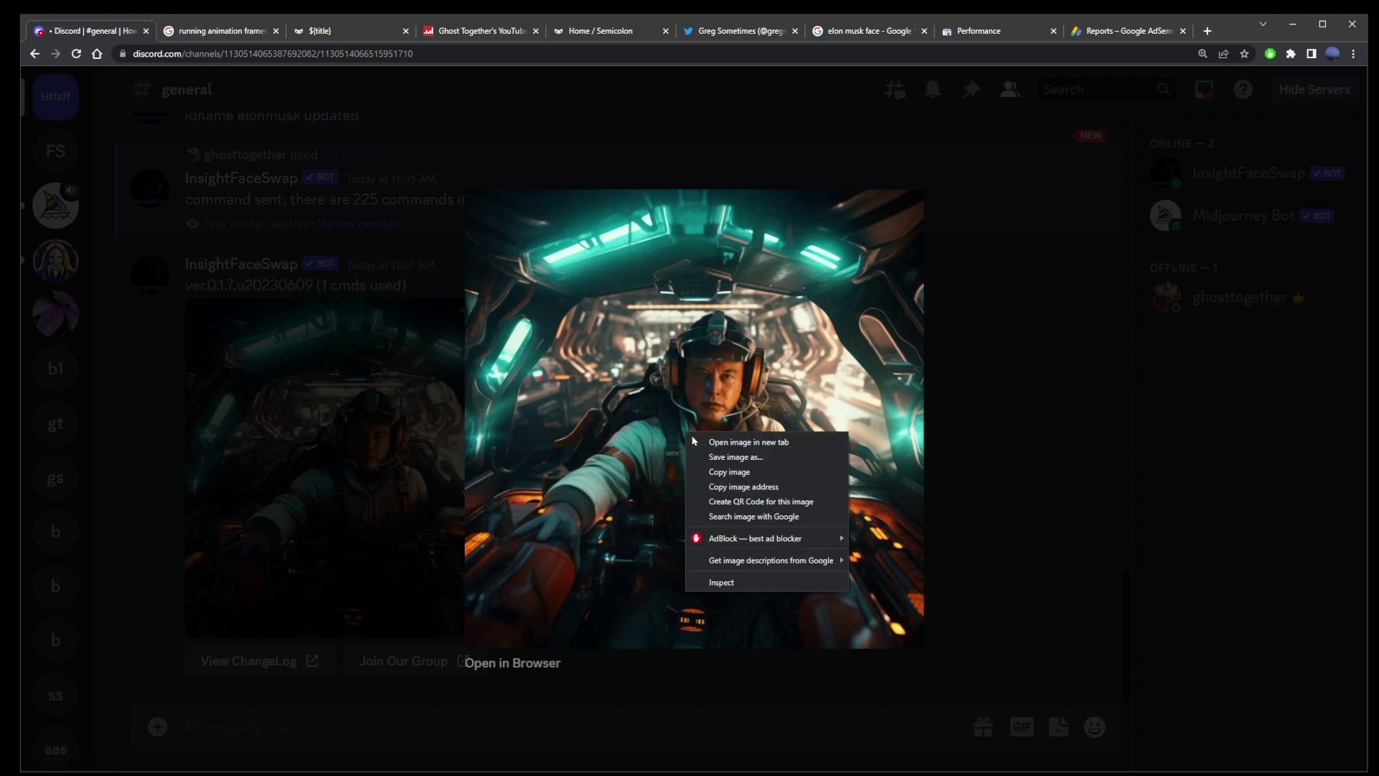
pyautogui.click(744, 447)
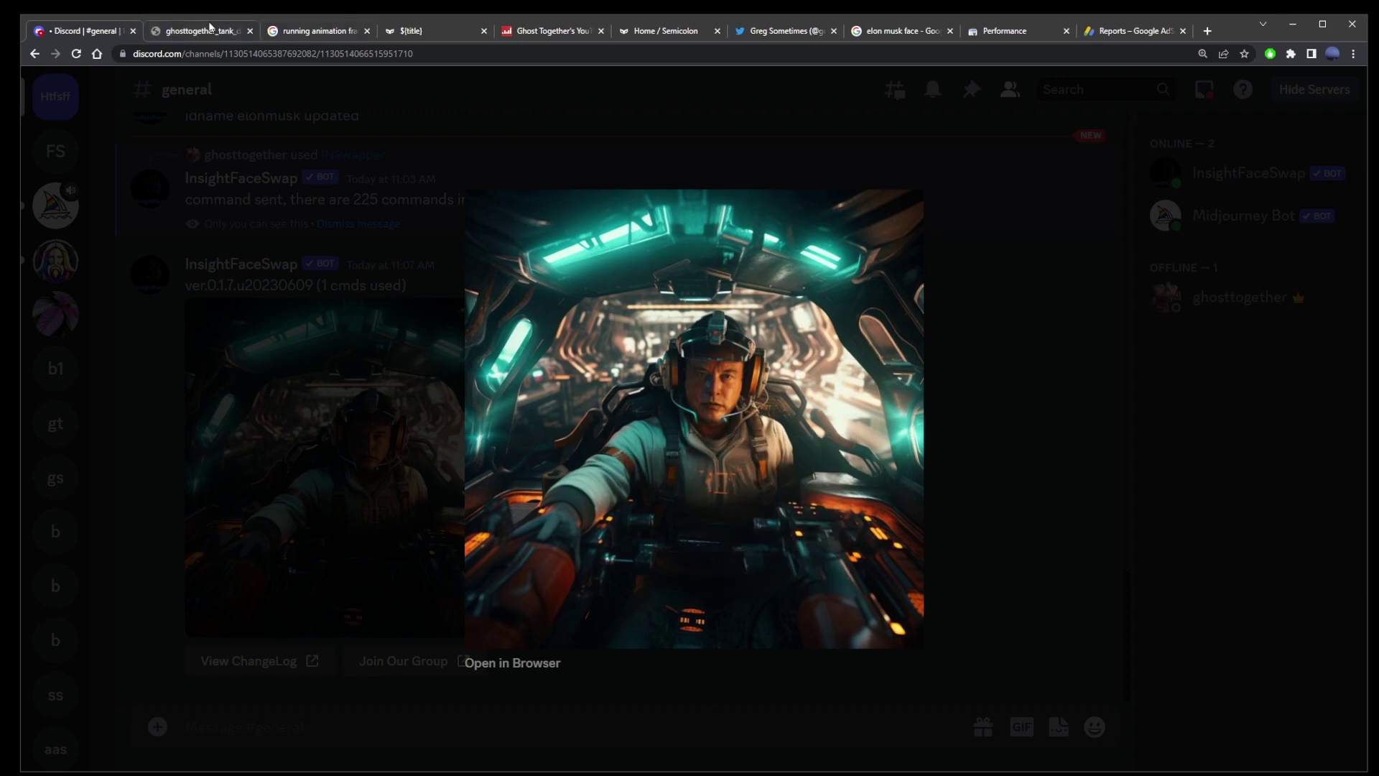
pyautogui.click(176, 36)
pyautogui.keyDown('ctrl'); pyautogui.scroll(7, 747, 391); pyautogui.keyUp('ctrl')
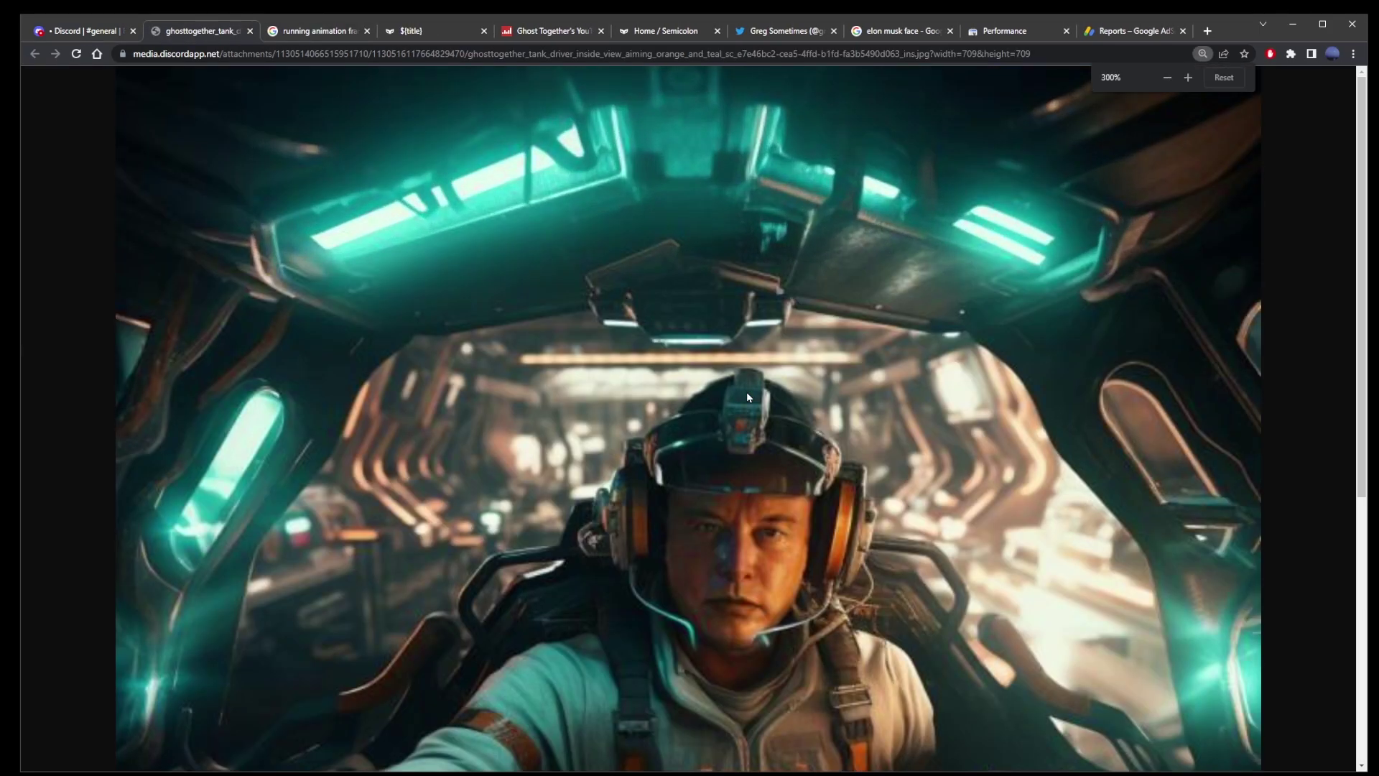